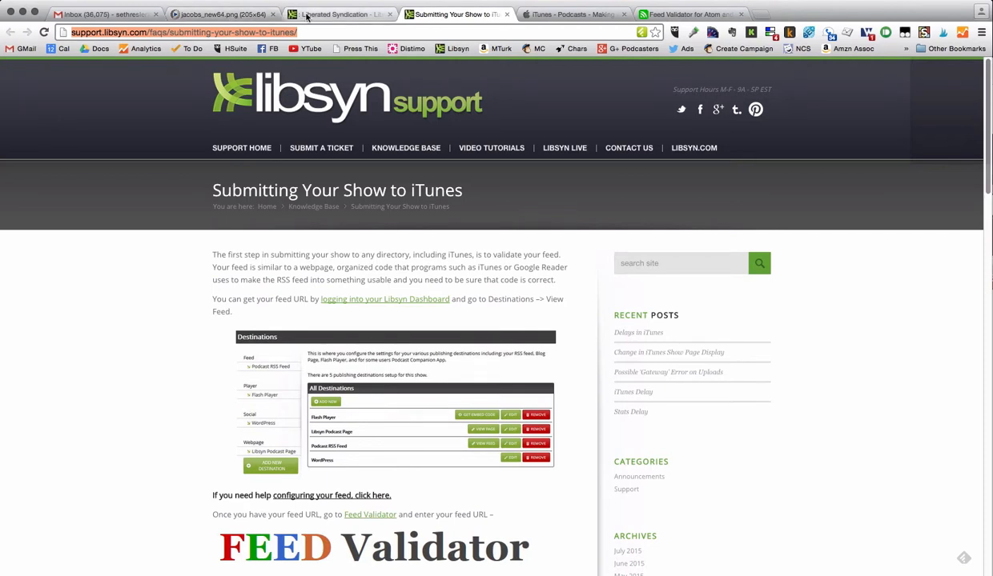
# - Open Libsyn's existing Destinations list and highlight the Libsyn Classic Feed RSS address
pyautogui.click(307, 16)
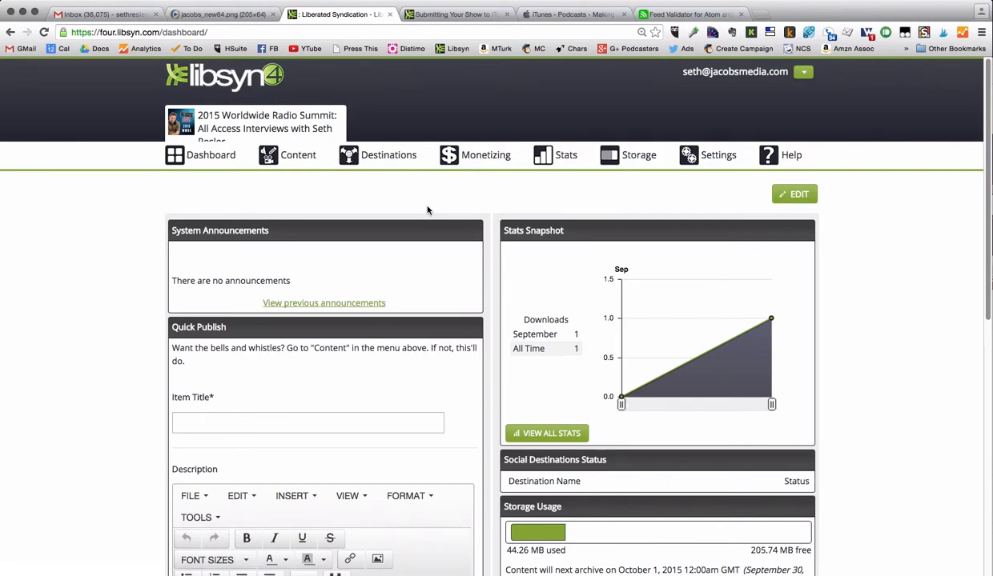
pyautogui.moveTo(722, 159)
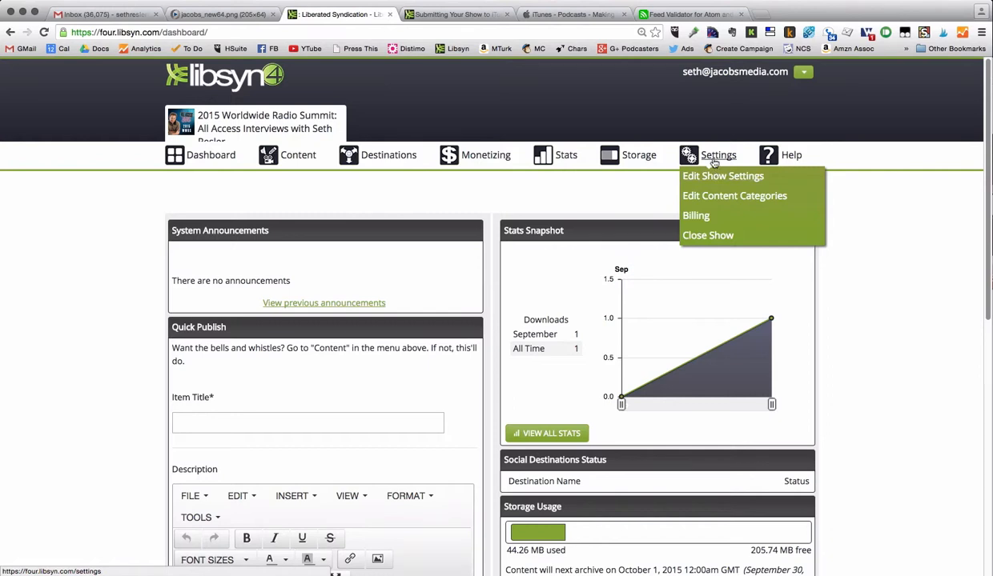
pyautogui.moveTo(398, 158)
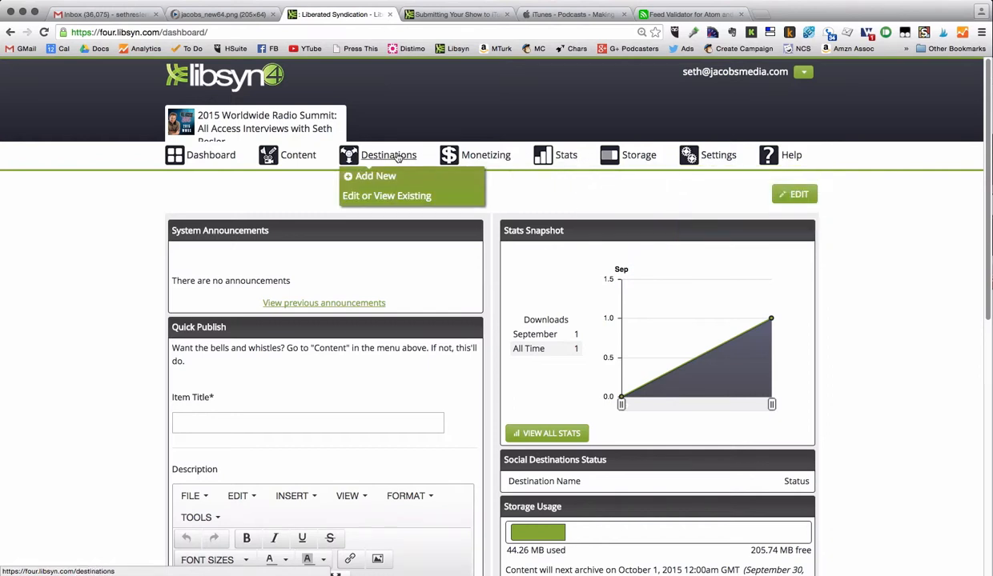
pyautogui.click(394, 197)
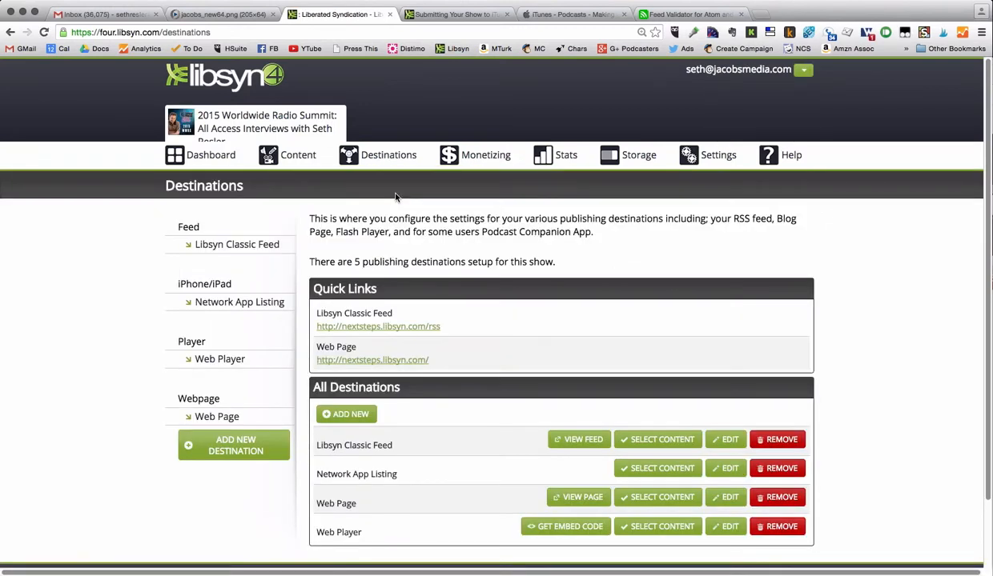
pyautogui.moveTo(440, 327); pyautogui.dragTo(316, 327)
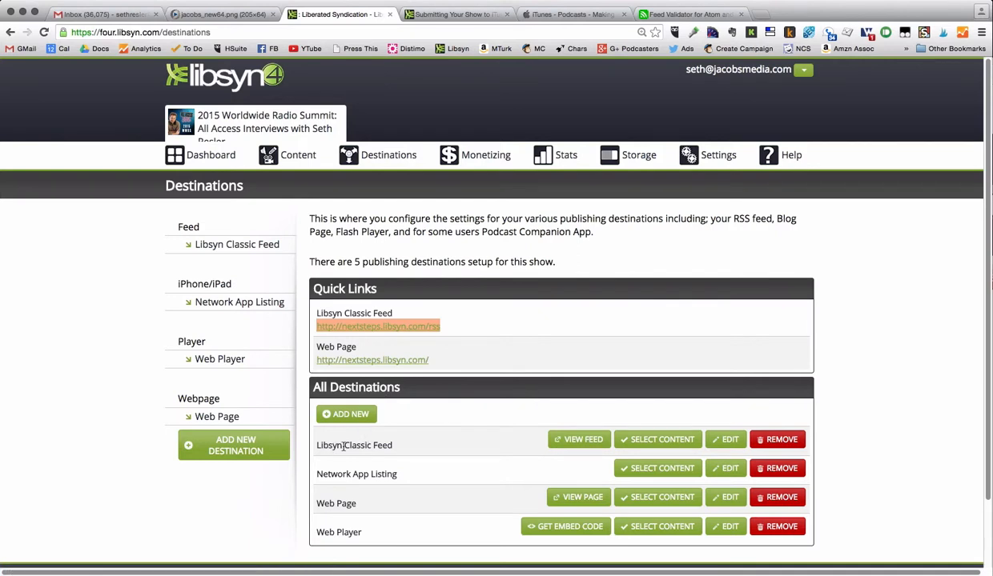
# - Edit the Libsyn Classic Feed and set the first iTunes category to Business
pyautogui.click(719, 441)
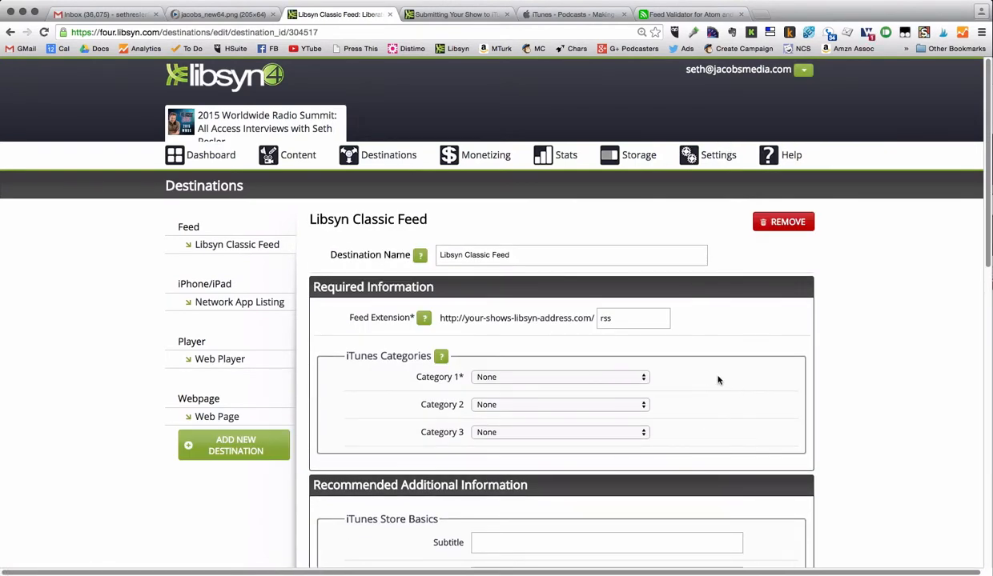
pyautogui.scroll(-2, 716, 379)
pyautogui.scroll(-3, 718, 380)
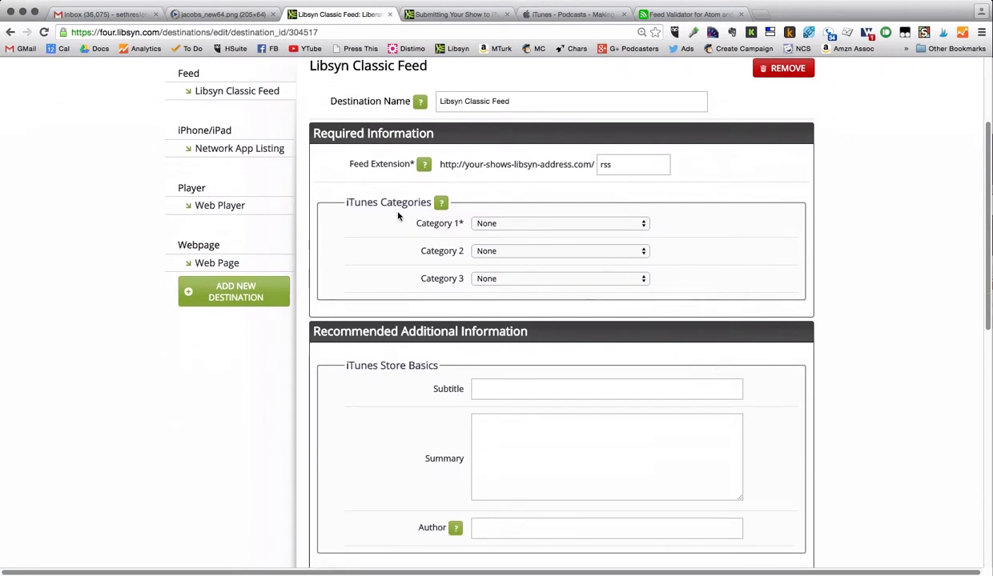
pyautogui.click(527, 224)
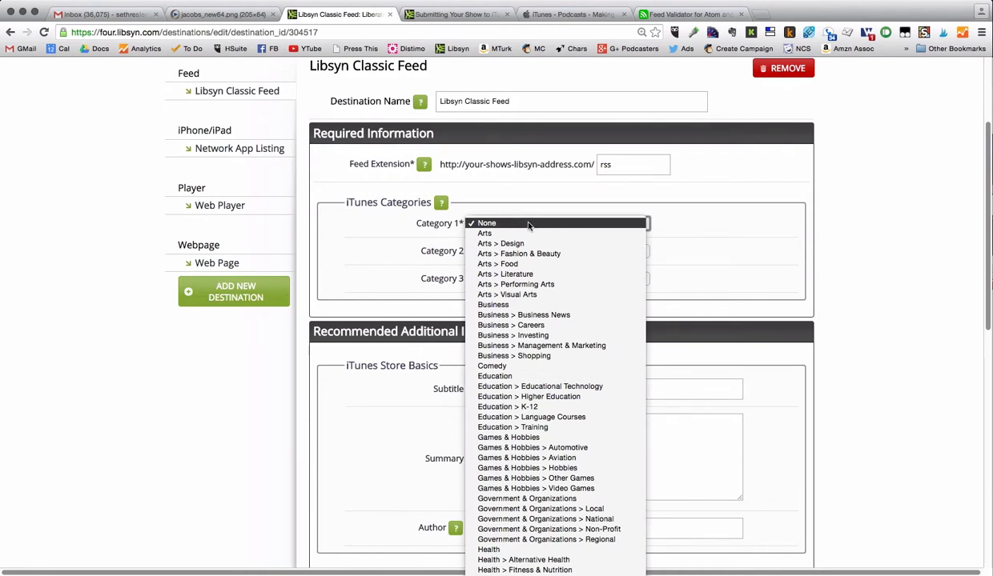
pyautogui.click(533, 305)
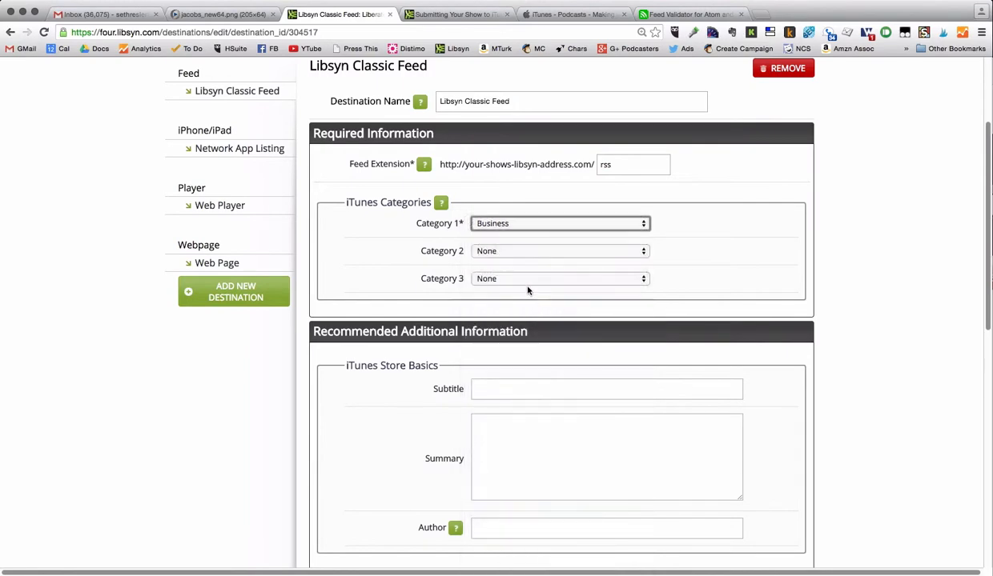
# - Set the second and third iTunes categories to Technology and Music
pyautogui.click(538, 252)
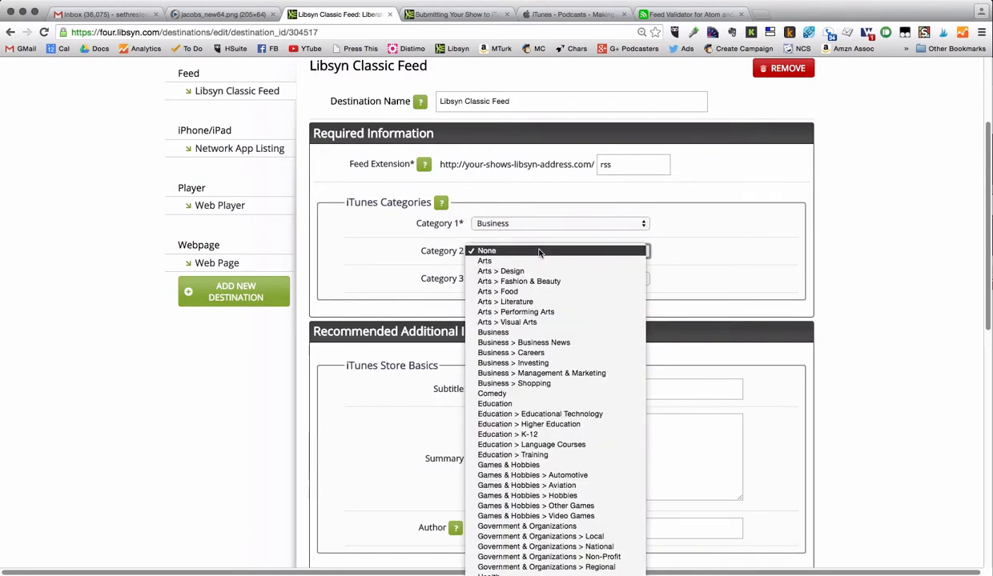
pyautogui.scroll(-5, 530, 358)
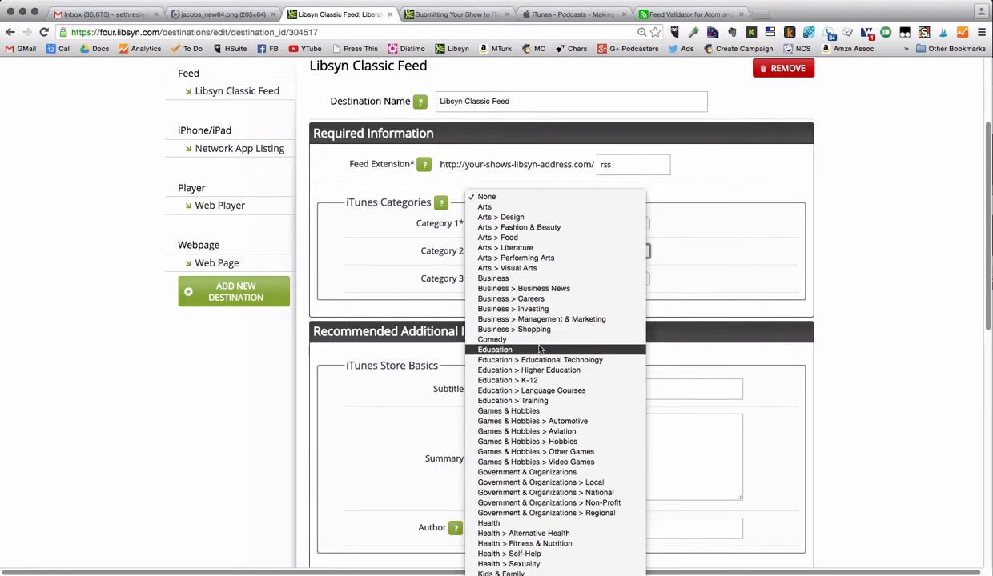
pyautogui.scroll(-5, 541, 360)
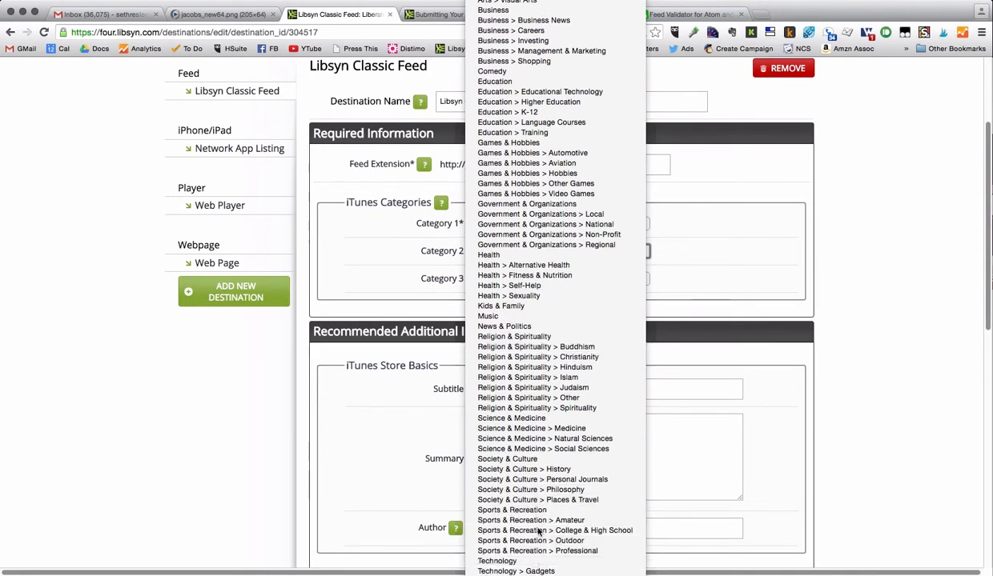
pyautogui.click(519, 551)
pyautogui.click(516, 280)
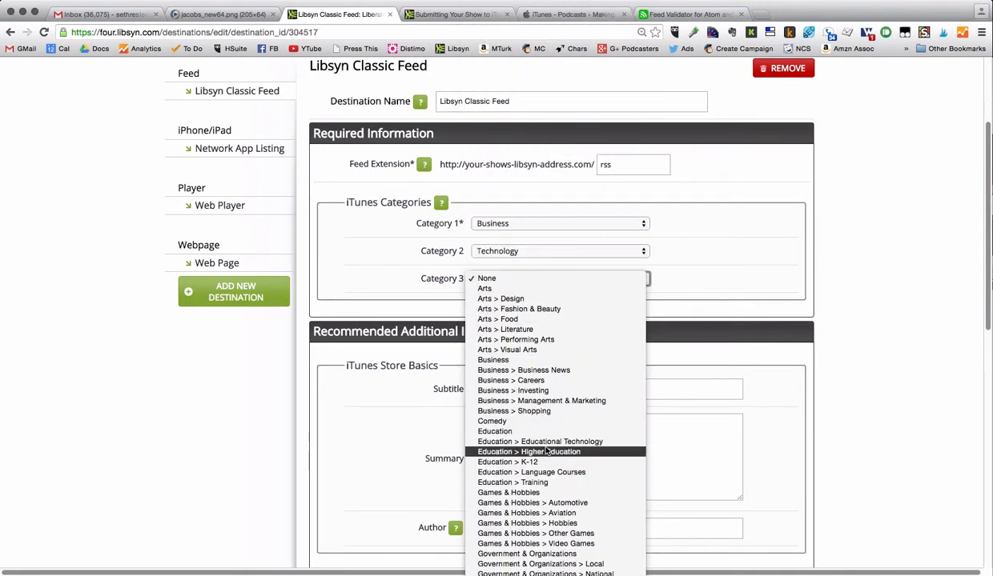
pyautogui.scroll(-3, 550, 445)
pyautogui.scroll(-3, 551, 450)
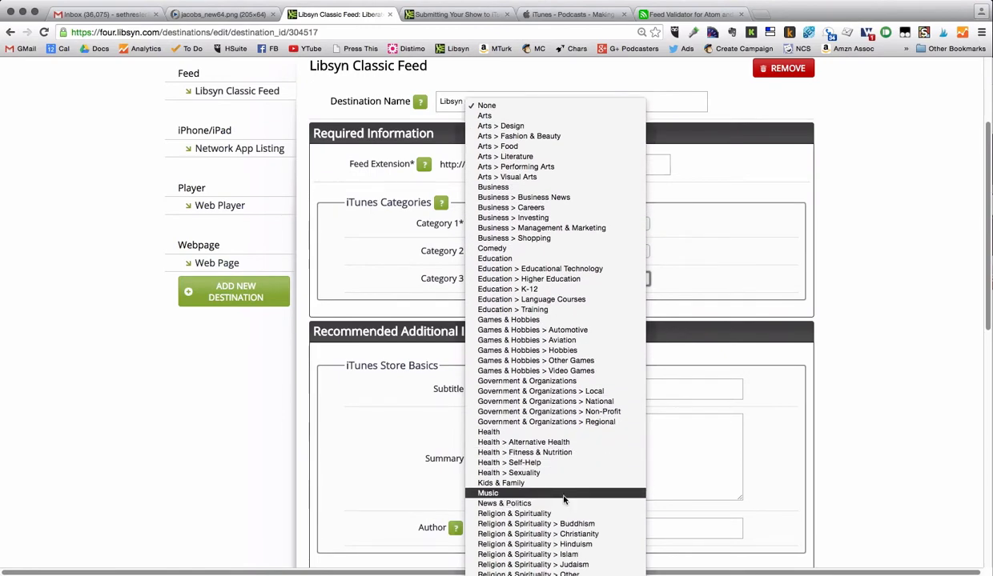
pyautogui.click(564, 498)
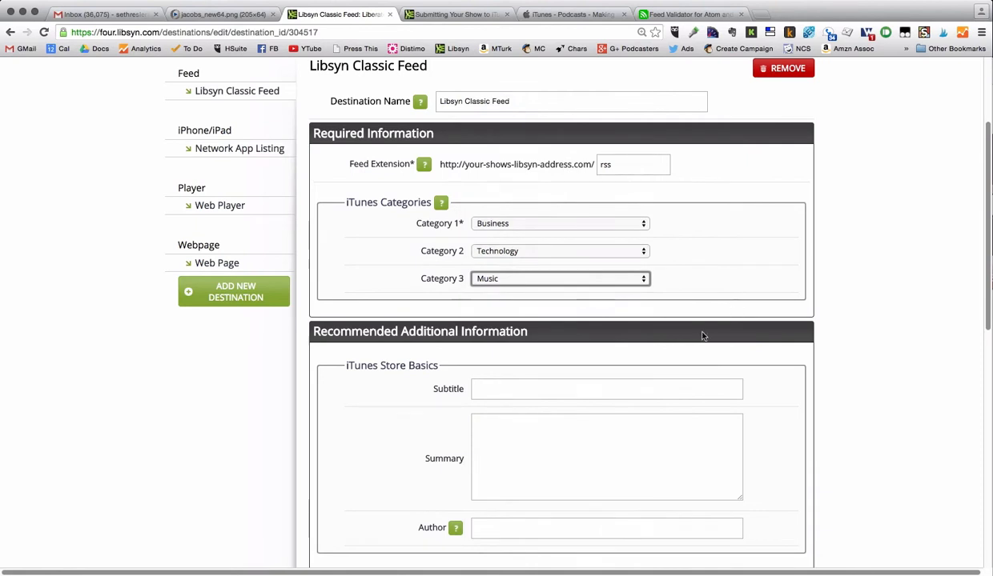
pyautogui.click(485, 388)
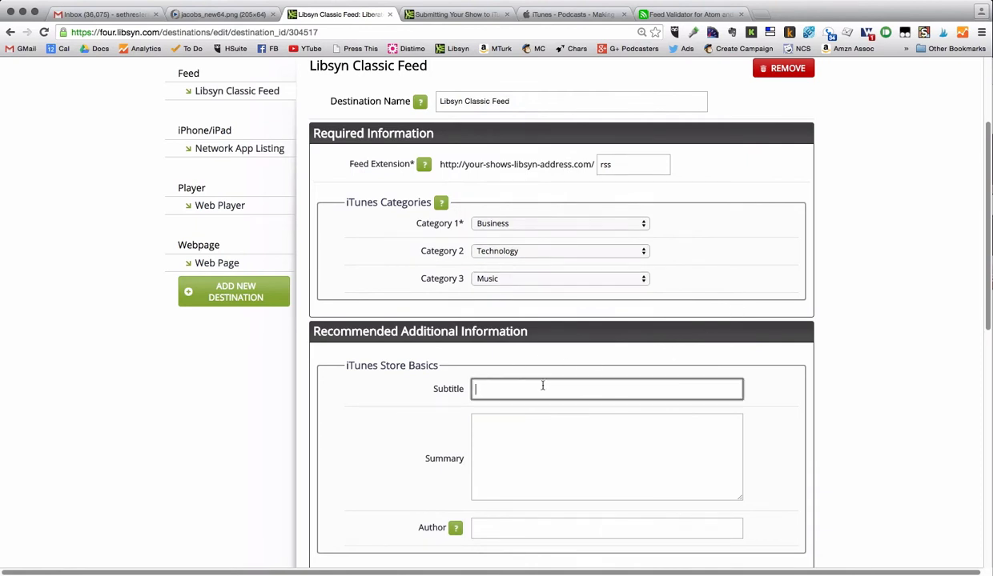
# - Write the subtitle 'Discussions with thought leaders in the radio broadcasting industry.'
pyautogui.scroll(-1, 541, 382)
pyautogui.scroll(-3, 492, 425)
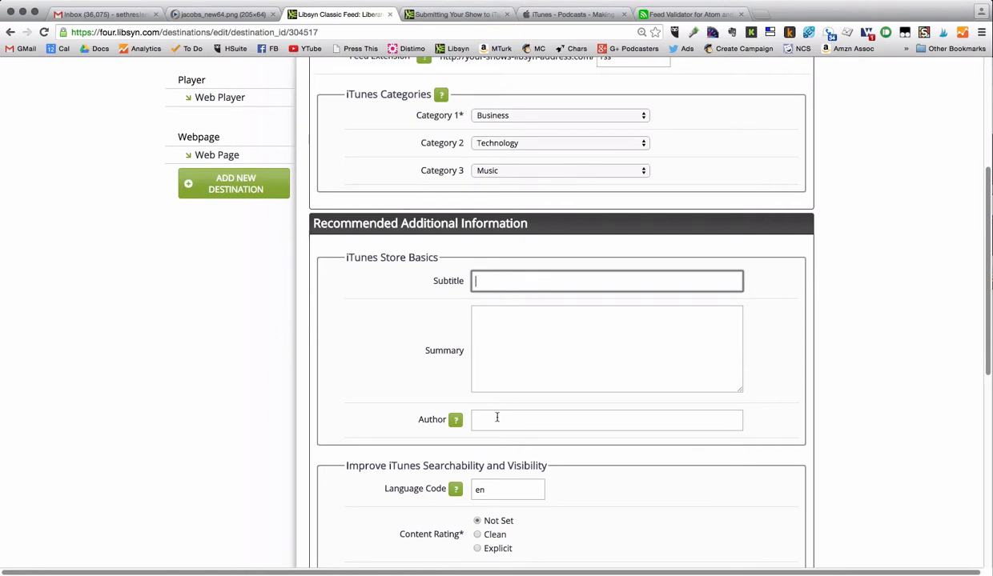
pyautogui.scroll(5, 501, 419)
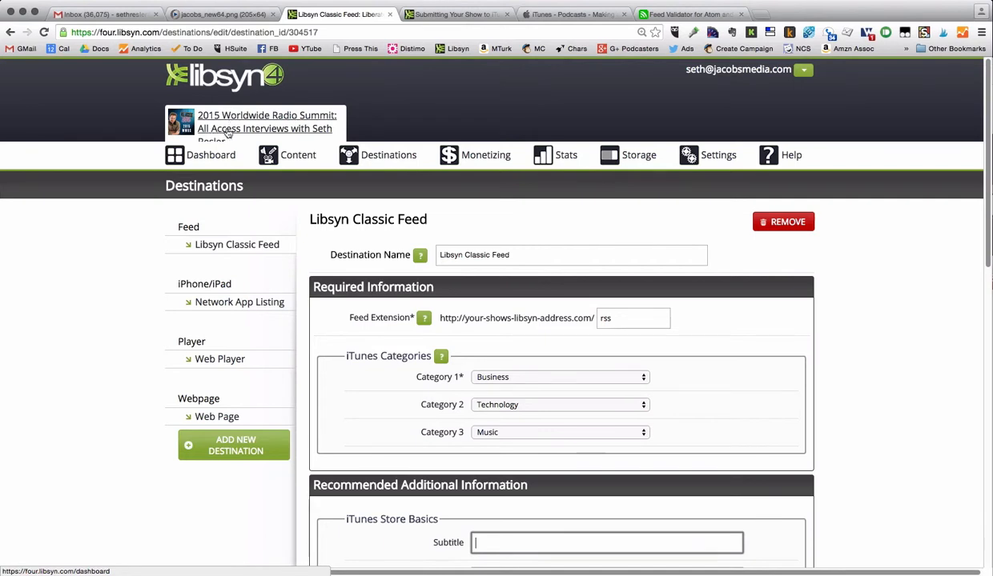
pyautogui.scroll(-5, 550, 384)
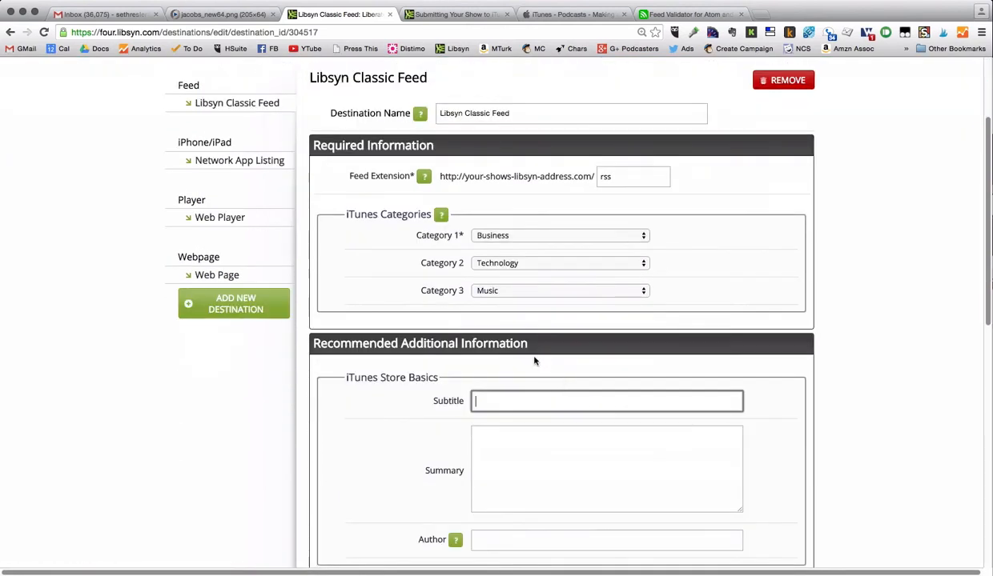
pyautogui.scroll(-1, 643, 390)
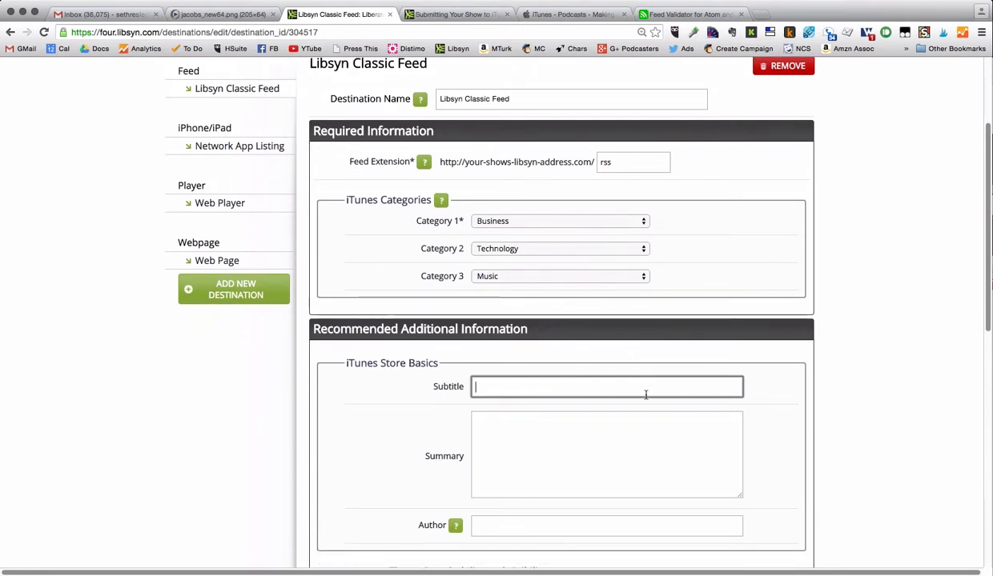
pyautogui.scroll(-1, 682, 408)
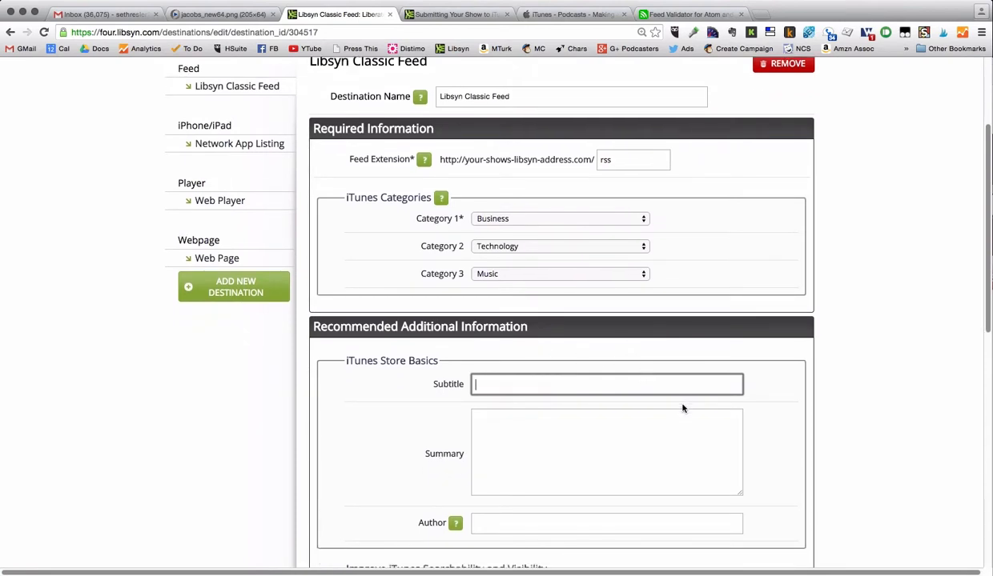
pyautogui.write('A series')
pyautogui.press('BackSpace')
pyautogui.press('BackSpace')
pyautogui.press('BackSpace')
pyautogui.press('BackSpace')
pyautogui.press('BackSpace')
pyautogui.write('look at the ')
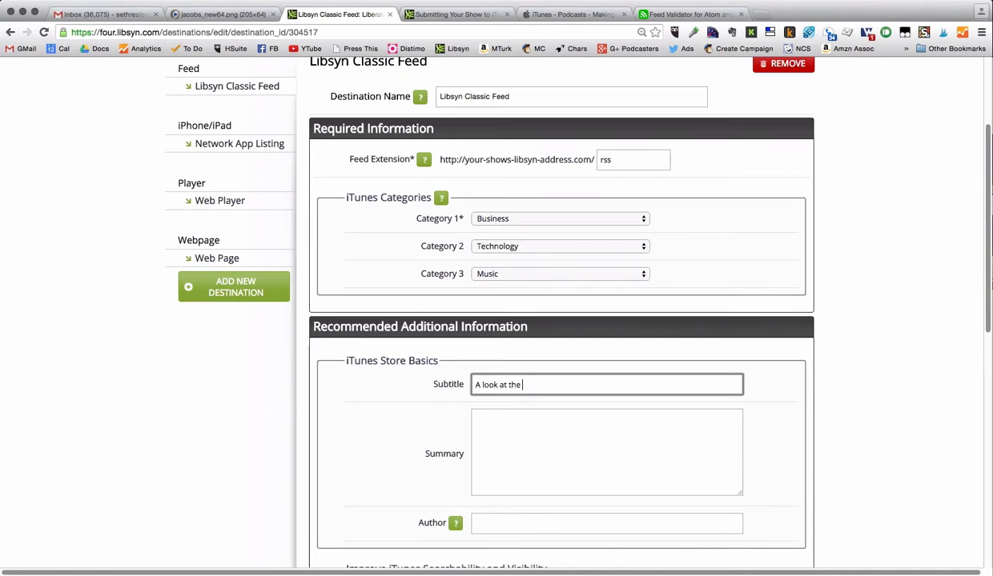
pyautogui.write('state of the ')
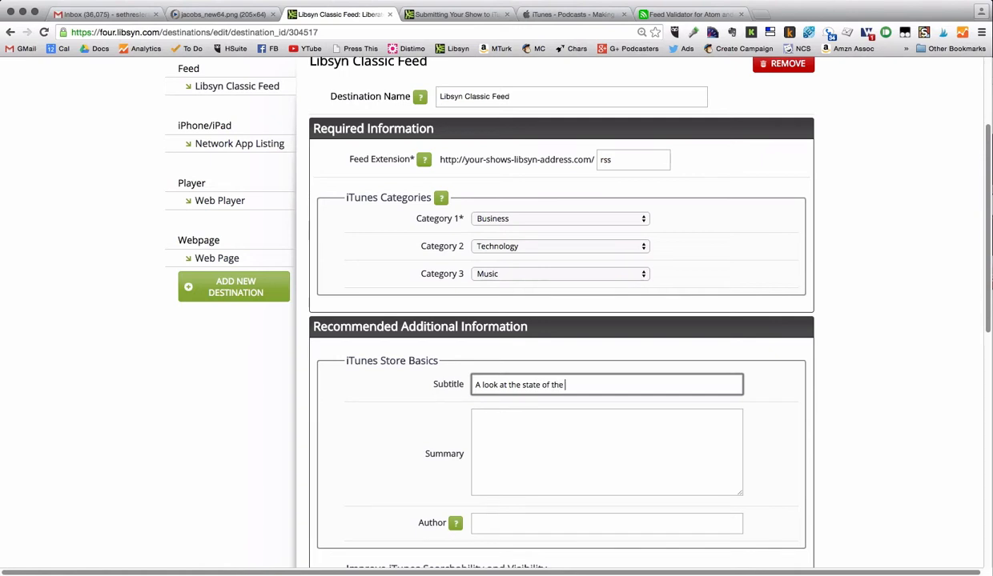
pyautogui.write('radio broa')
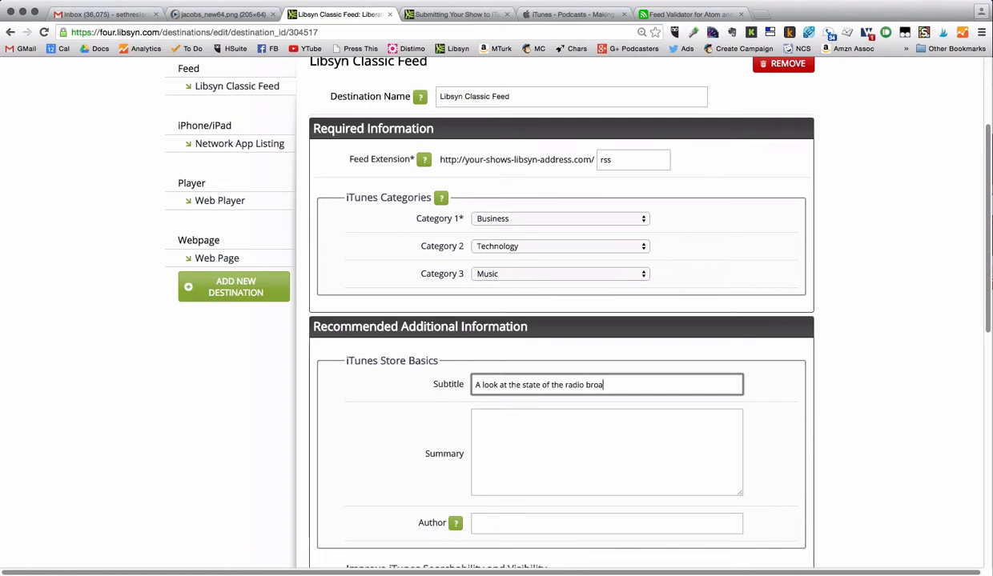
pyautogui.write('dcasting industry.')
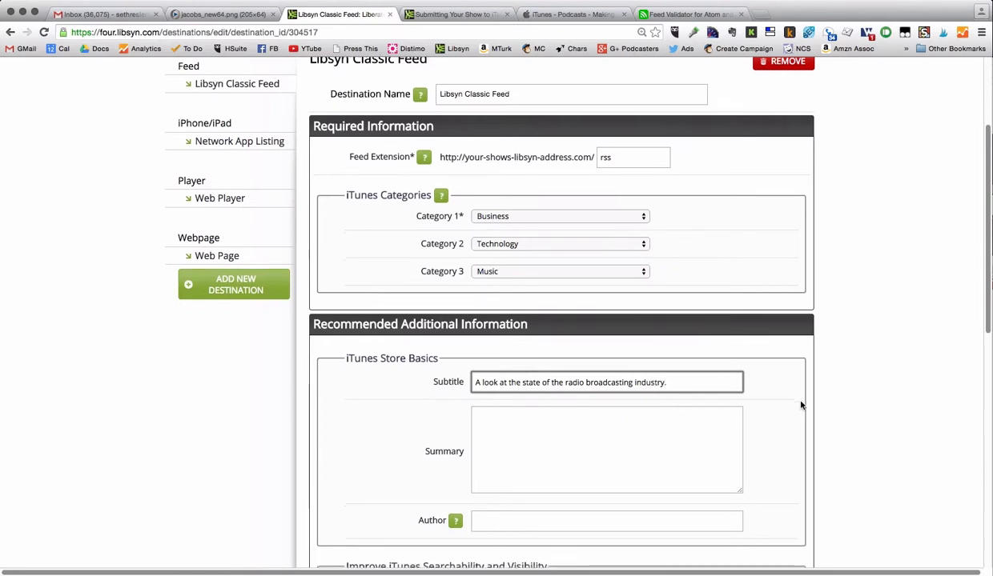
pyautogui.scroll(-2, 800, 405)
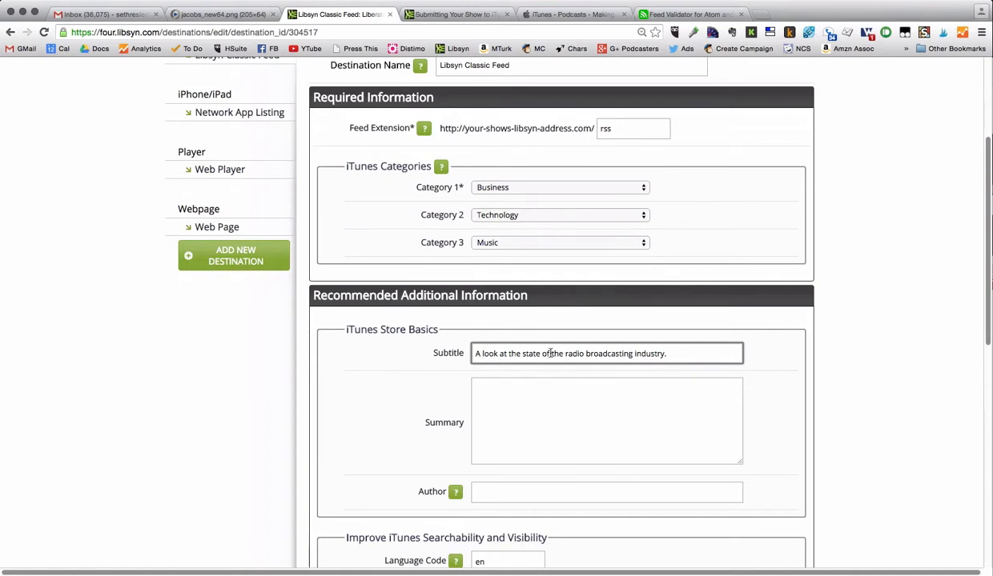
pyautogui.moveTo(550, 353); pyautogui.dragTo(399, 355)
pyautogui.write('Discussions w')
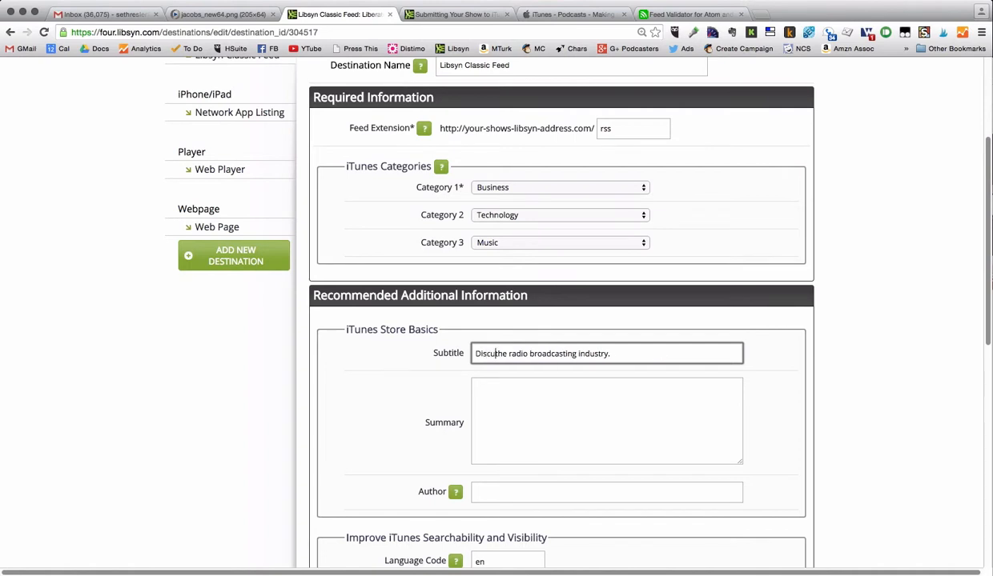
pyautogui.write('ith thought le')
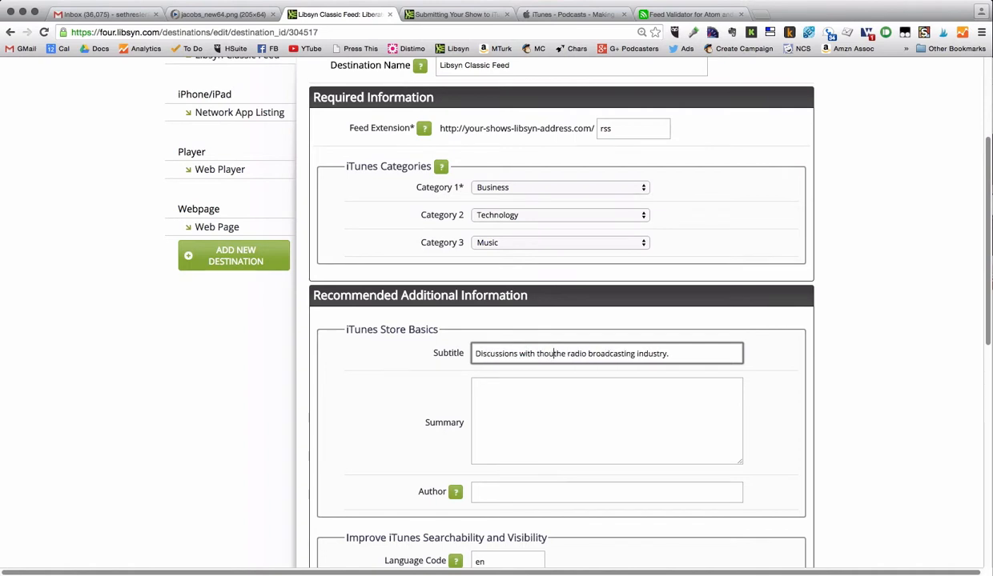
pyautogui.write('aders in')
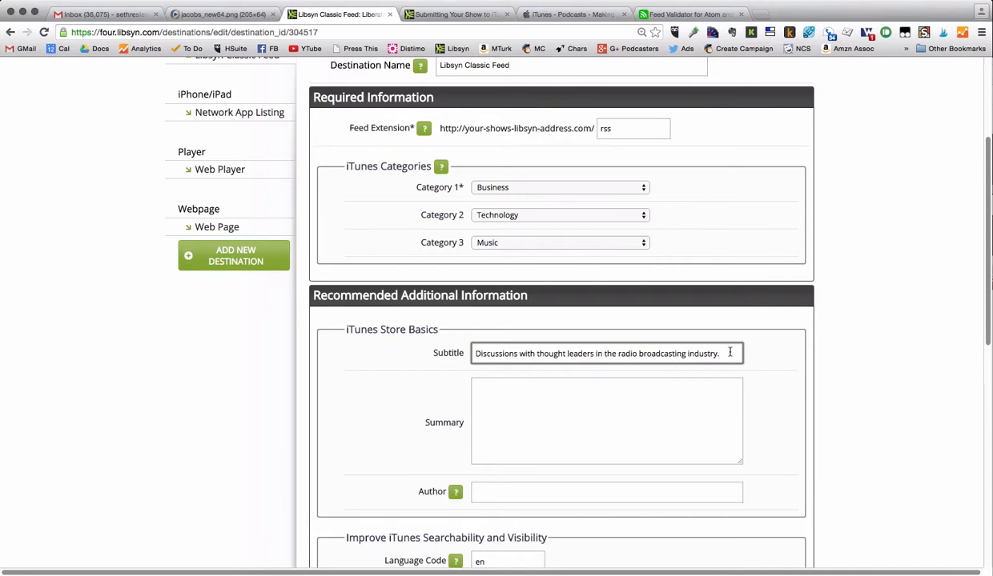
# - Begin the summary introducing the host as Jacobs Media's Digital Dot Connector and AllAccess.com Next Steps columnist
pyautogui.click(607, 402)
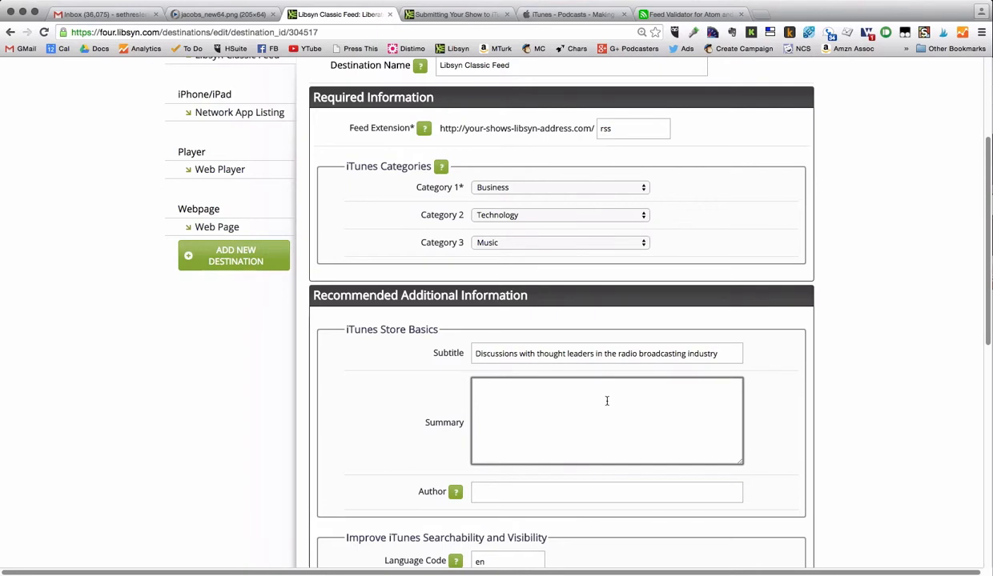
pyautogui.write('Seth Resler, th')
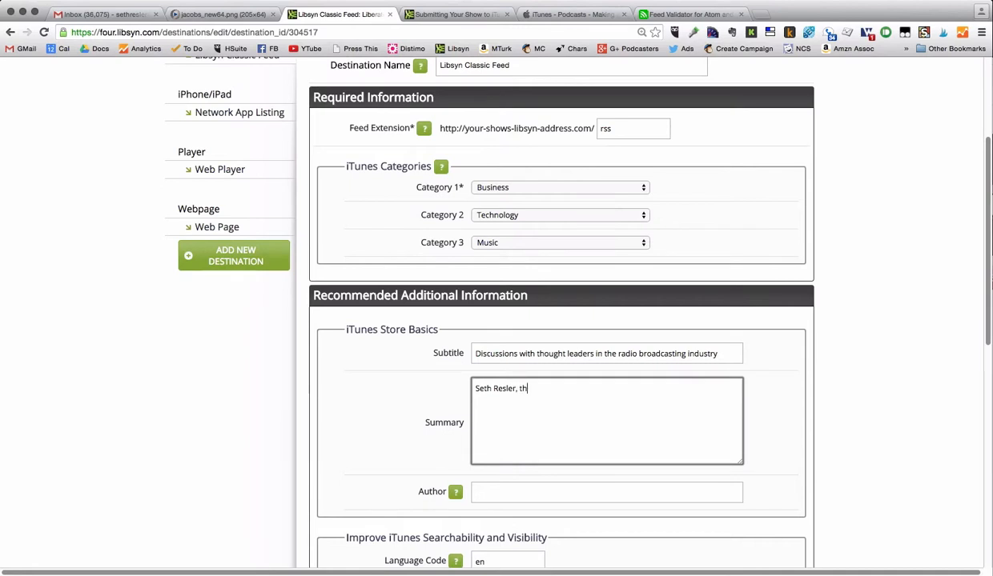
pyautogui.write('e Digital Dot Connector for ')
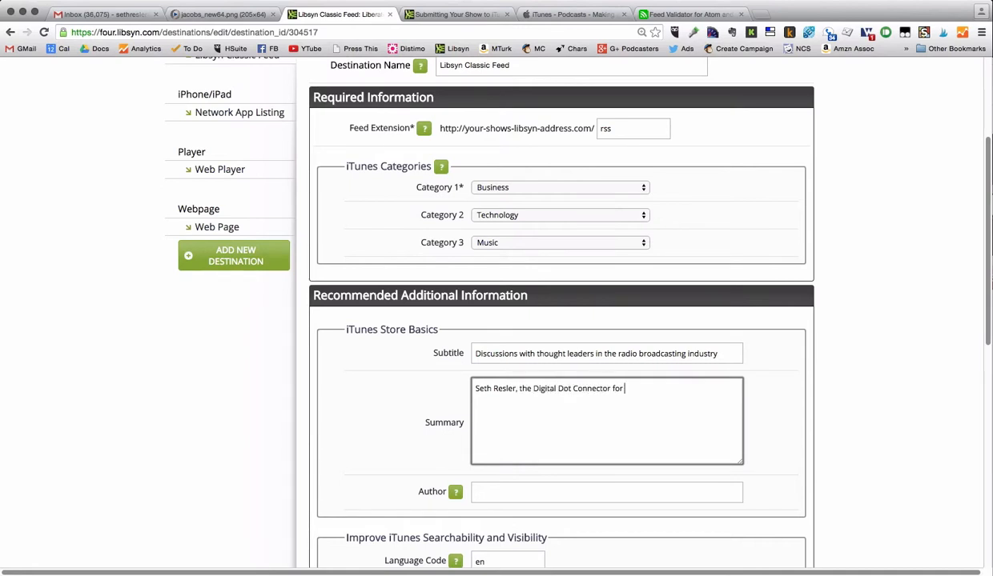
pyautogui.write('Ja')
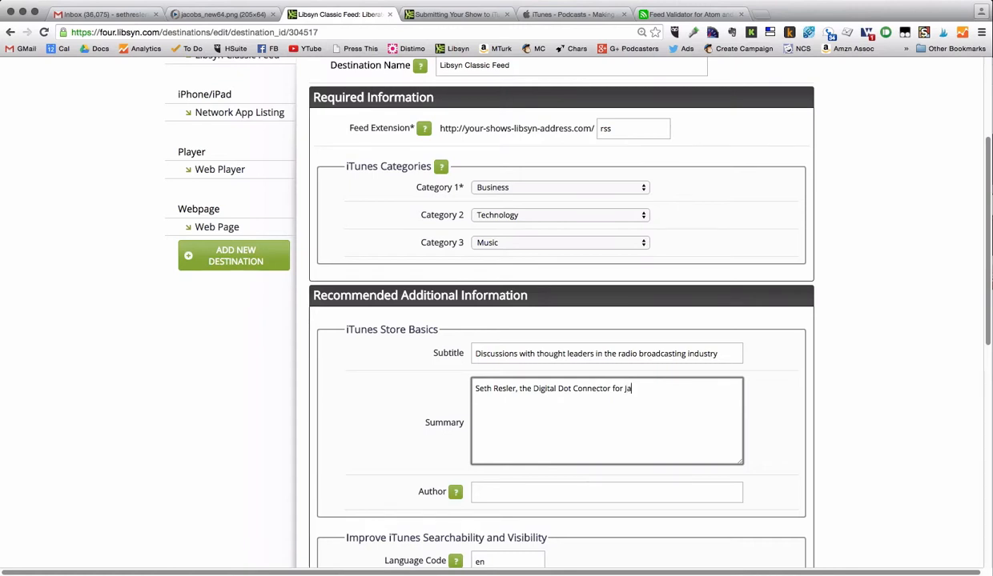
pyautogui.write('cobs Media and')
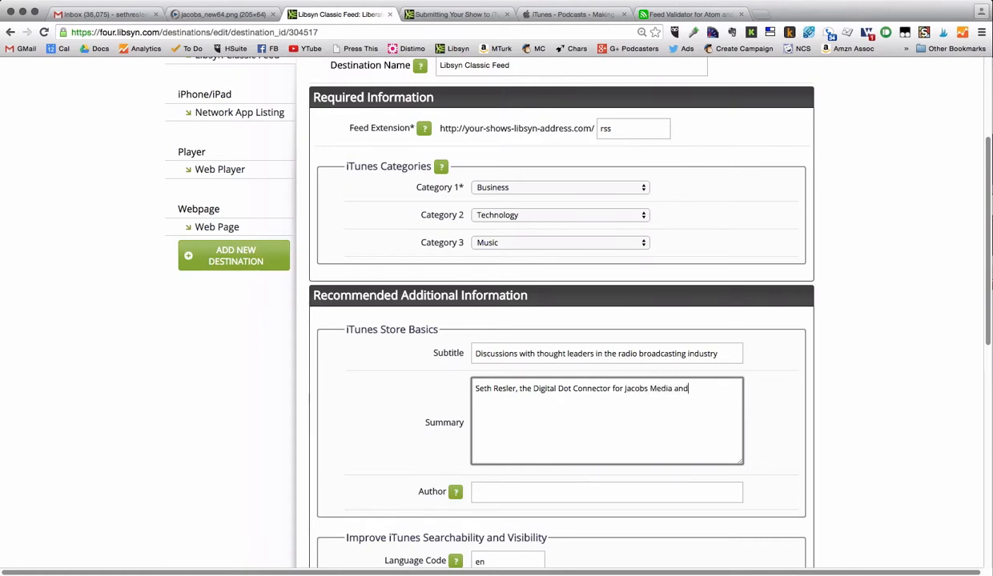
pyautogui.write(' authoer of the Ne')
pyautogui.press('BackSpace')
pyautogui.write('xt STEPS')
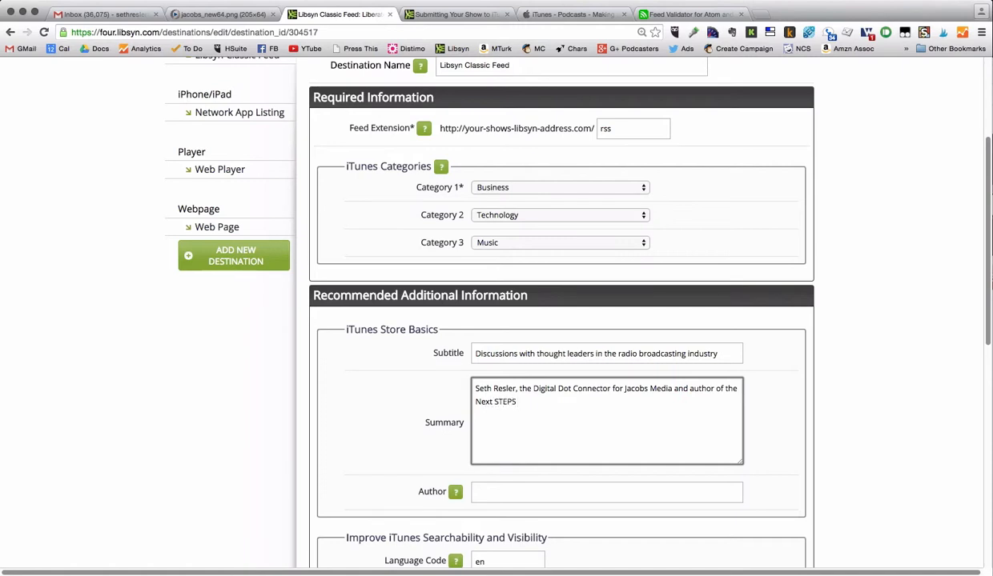
pyautogui.press('BackSpace')
pyautogui.press('BackSpace')
pyautogui.press('BackSpace')
pyautogui.press('BackSpace')
pyautogui.write('tepas')
pyautogui.press('BackSpace')
pyautogui.press('BackSpace')
pyautogui.write('s column at AllAccess.co')
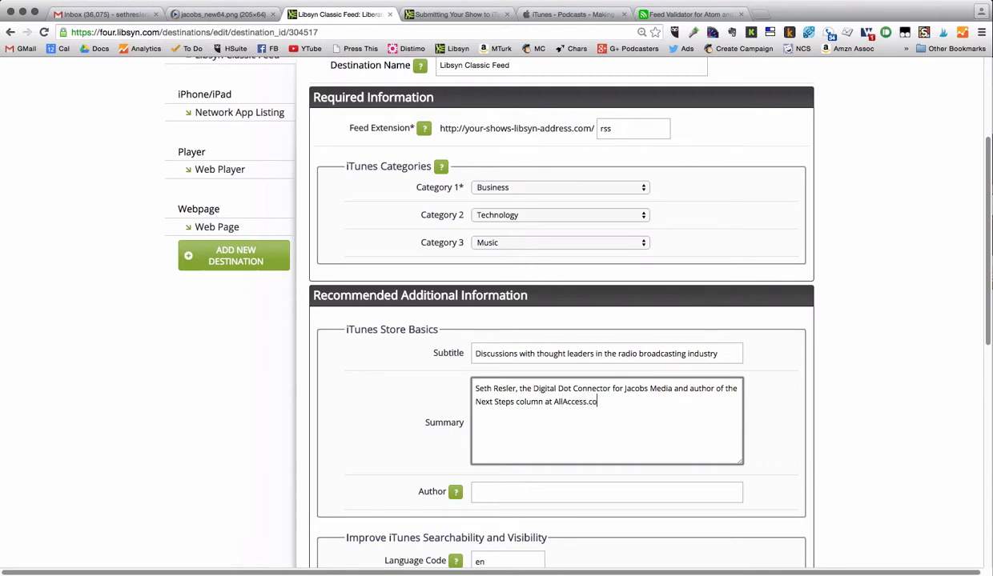
pyautogui.write('m.')
pyautogui.write(' sits down with the top')
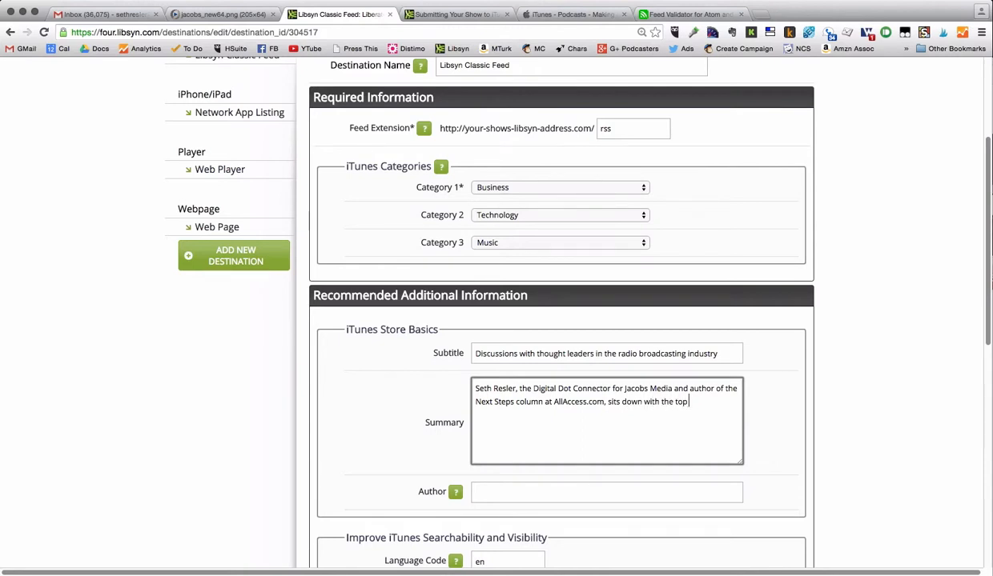
pyautogui.write(' thought lea')
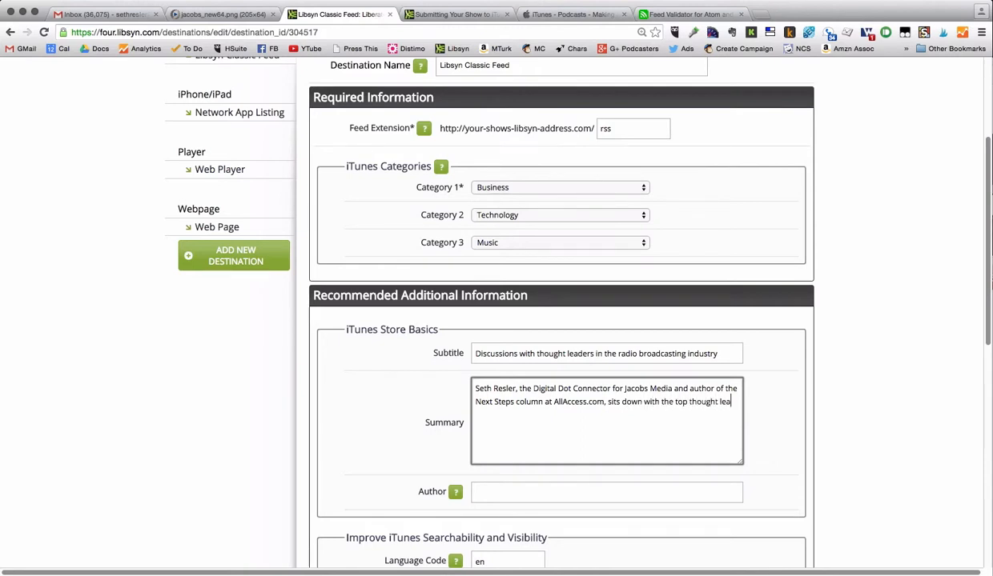
pyautogui.write('ders in')
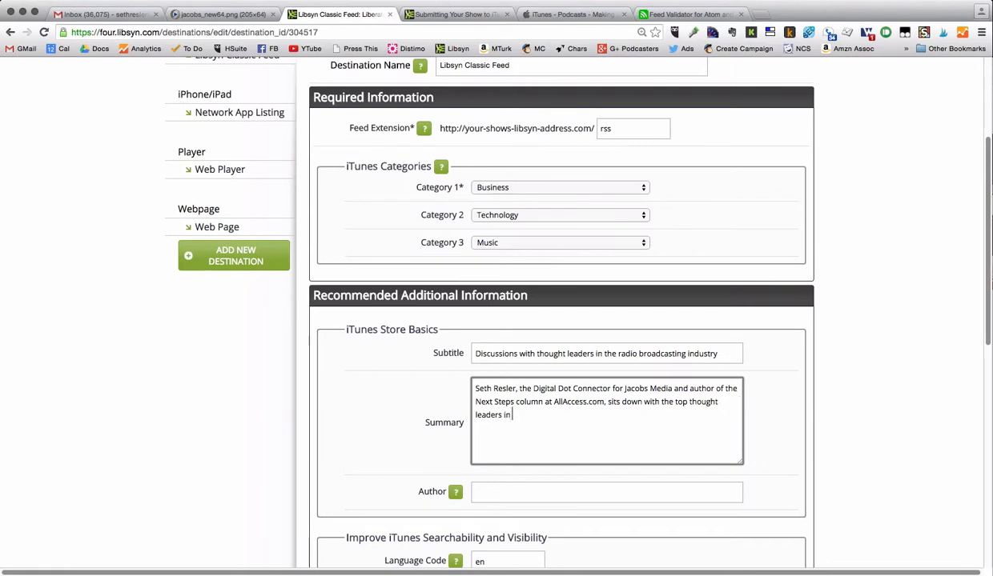
pyautogui.write(' radio broadcasting to ')
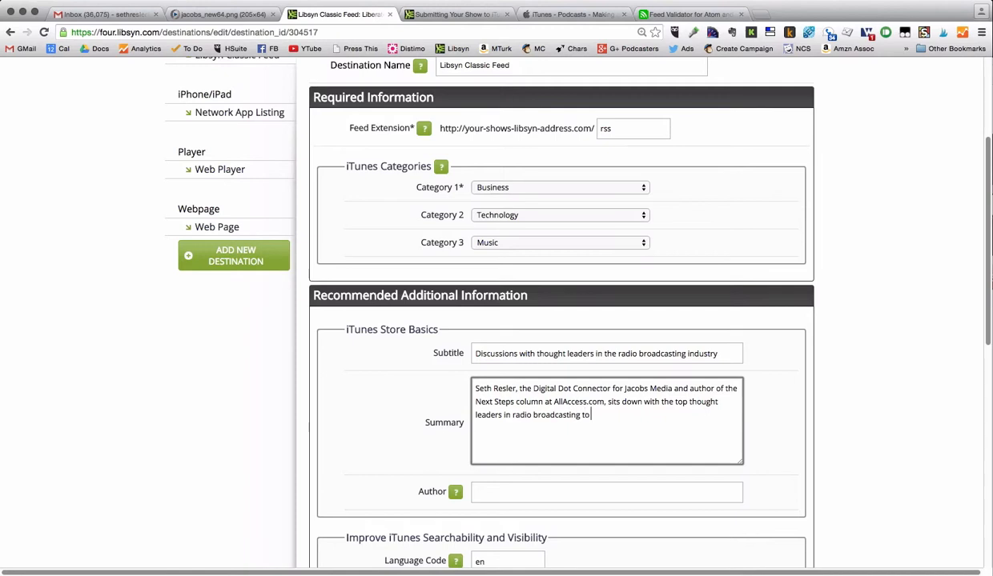
pyautogui.write('ds')
# - Finish the summary with 'Recorded at the 2015 Worldwide Radio Summit in Hollywood, California.'
pyautogui.press('BackSpace')
pyautogui.write('iscuss the state of the indus')
pyautogui.write('.')
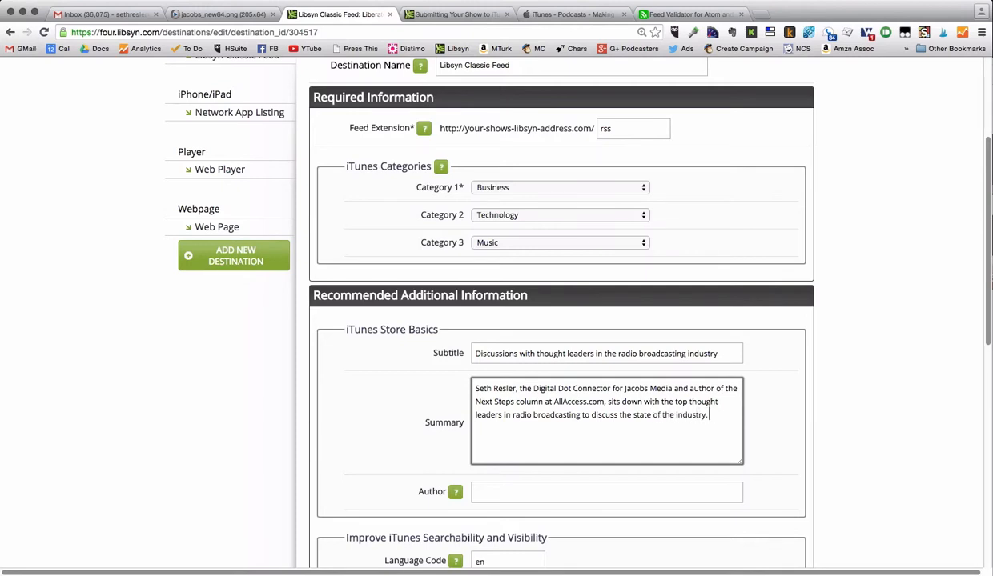
pyautogui.write(' Recorded at the 015')
pyautogui.press('Left')
pyautogui.press('Left')
pyautogui.press('Left')
pyautogui.press('Left')
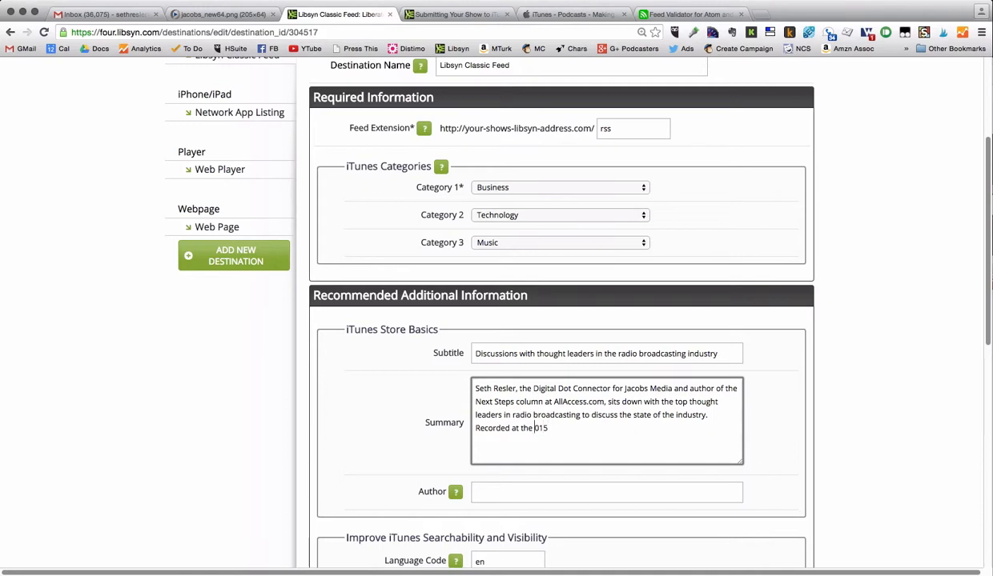
pyautogui.write('2015 Worldwide Radio ')
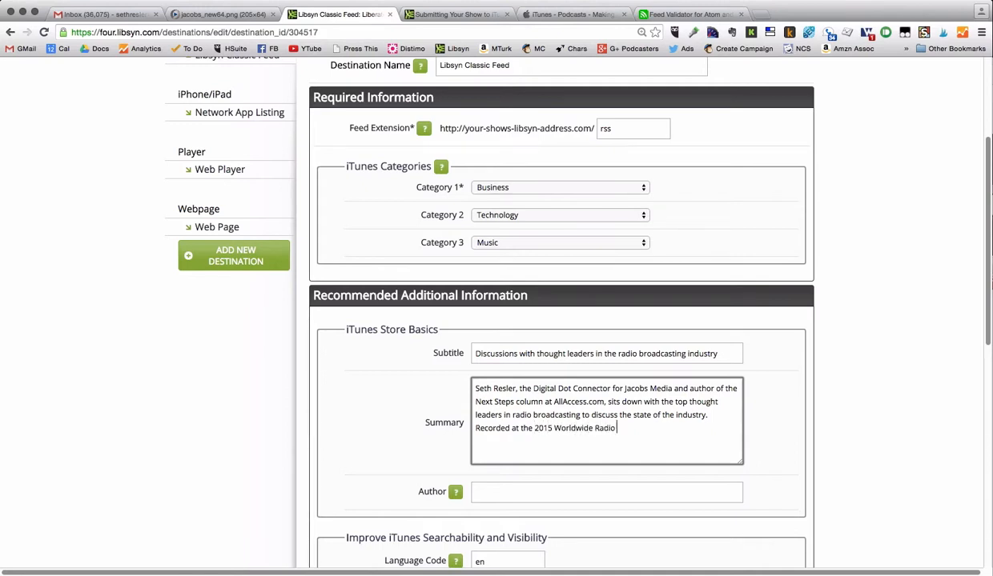
pyautogui.write('Summit in Hollywood,')
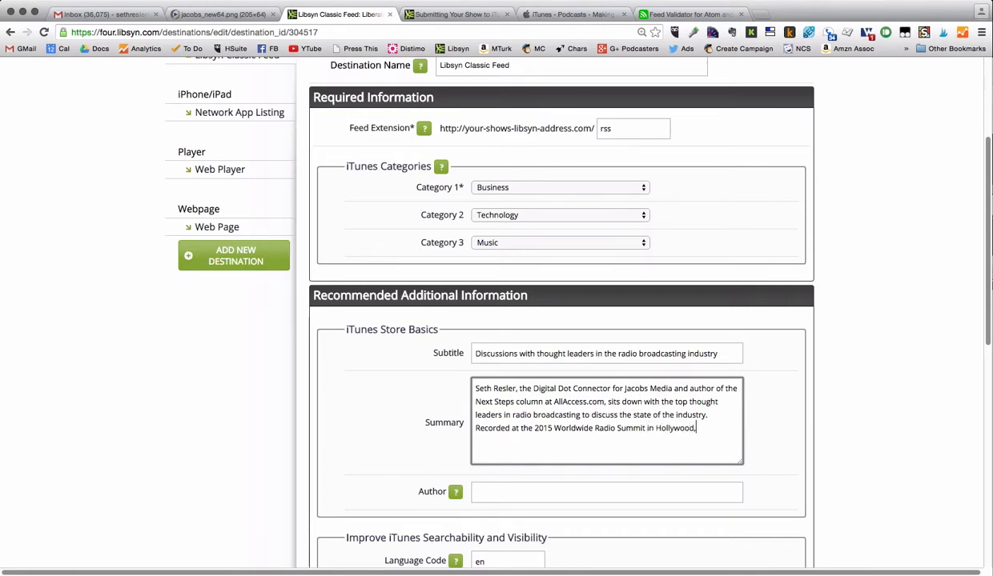
pyautogui.write(' Californ')
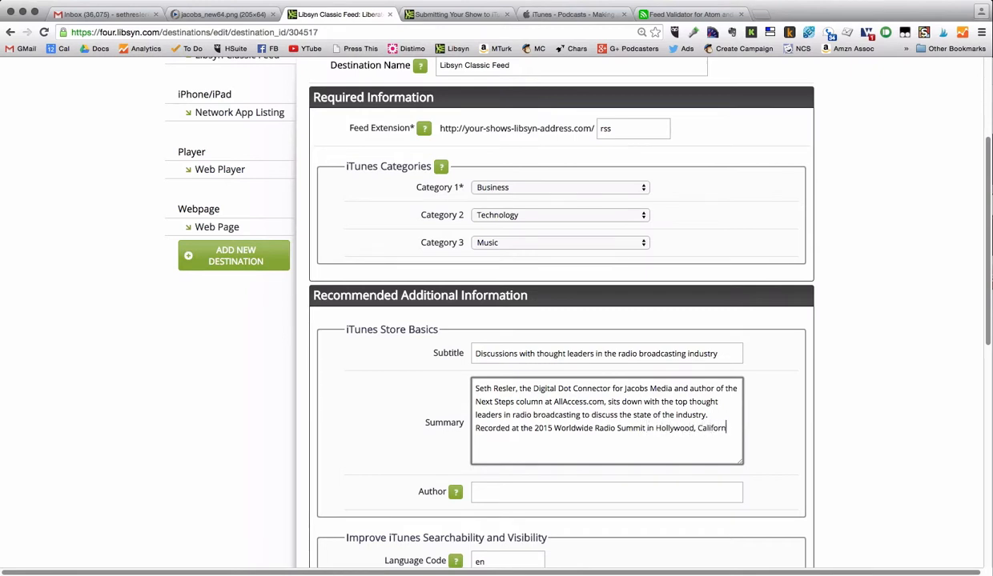
pyautogui.write('ia.')
# - Enter the host of All Access as author and set the content rating to Clean
pyautogui.scroll(-2, 571, 432)
pyautogui.click(561, 414)
pyautogui.write('Seth ')
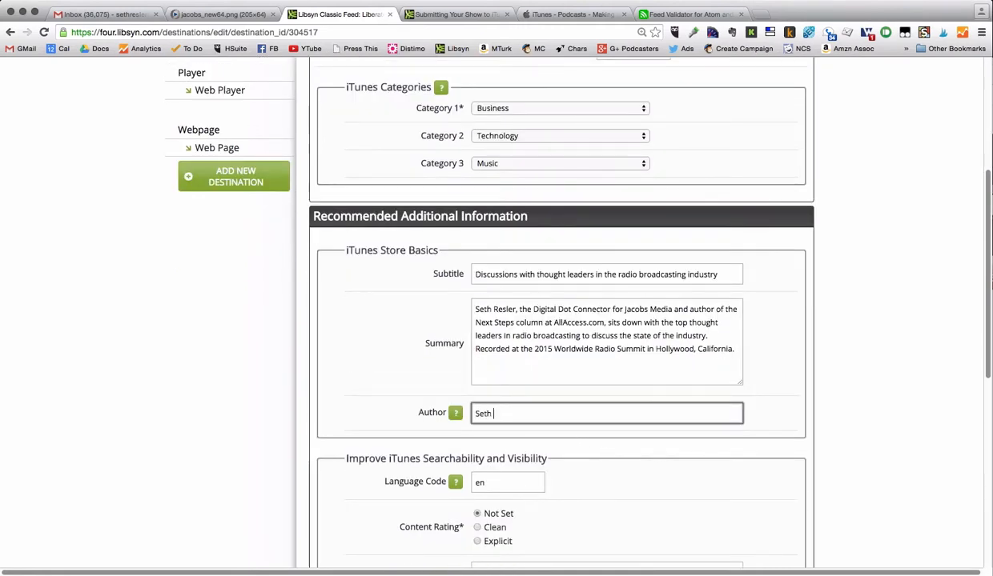
pyautogui.write('Resler of Al')
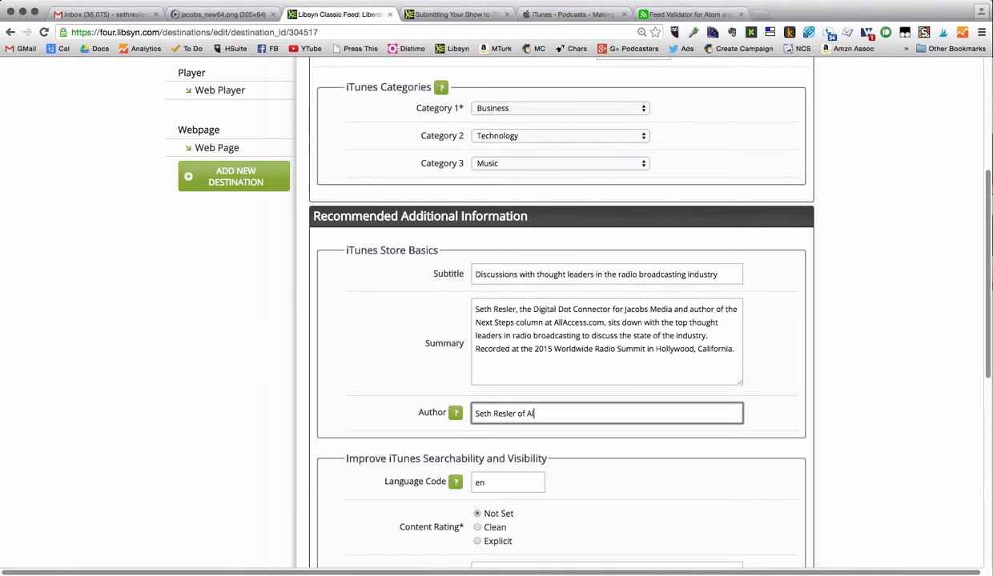
pyautogui.write('l Access')
pyautogui.scroll(-2, 834, 430)
pyautogui.scroll(-2, 840, 414)
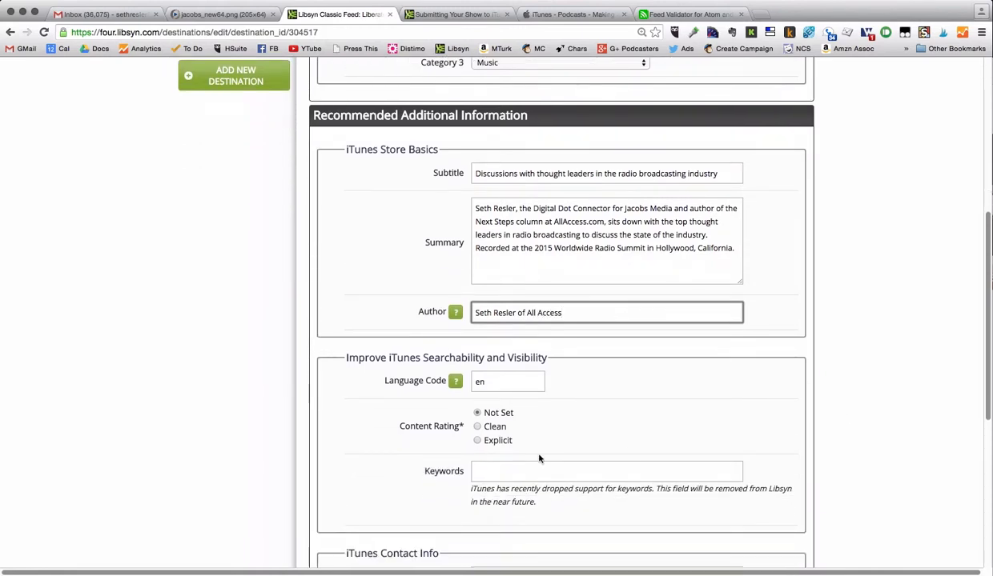
pyautogui.click(478, 427)
# - Enter the keywords 'radio, broadcasting, worldwide radio summit'
pyautogui.scroll(-3, 673, 416)
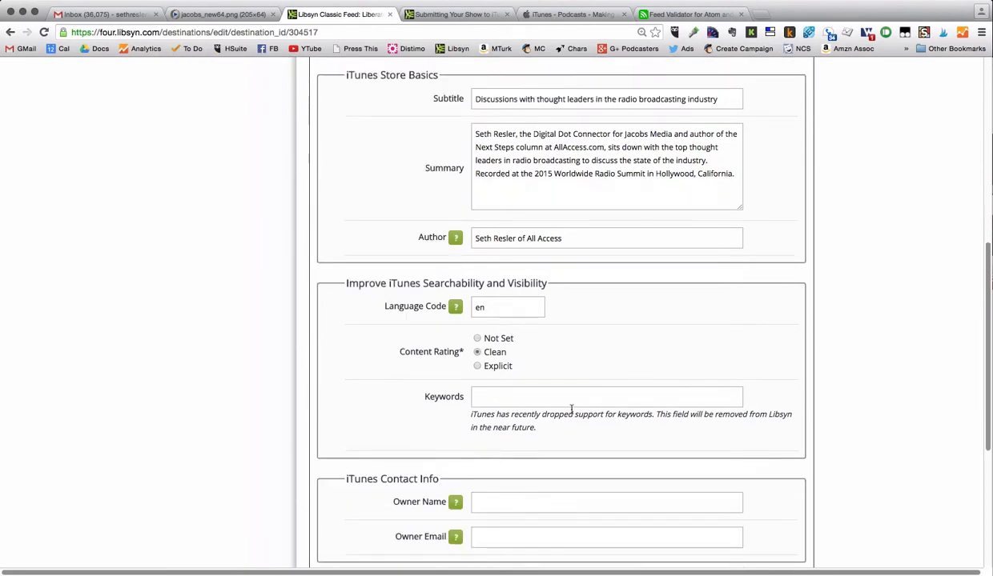
pyautogui.click(536, 396)
pyautogui.write('radio, ')
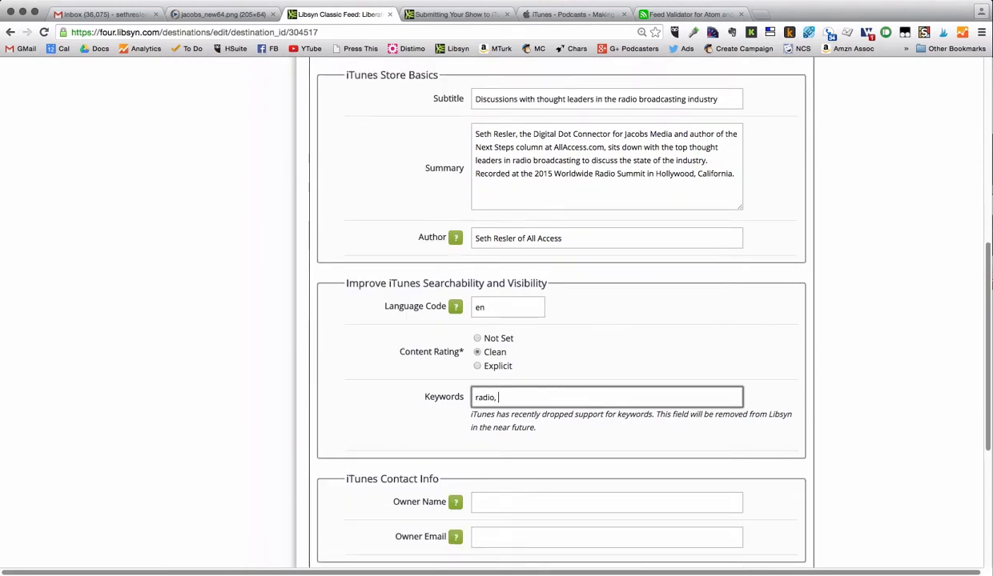
pyautogui.write('broadcasting')
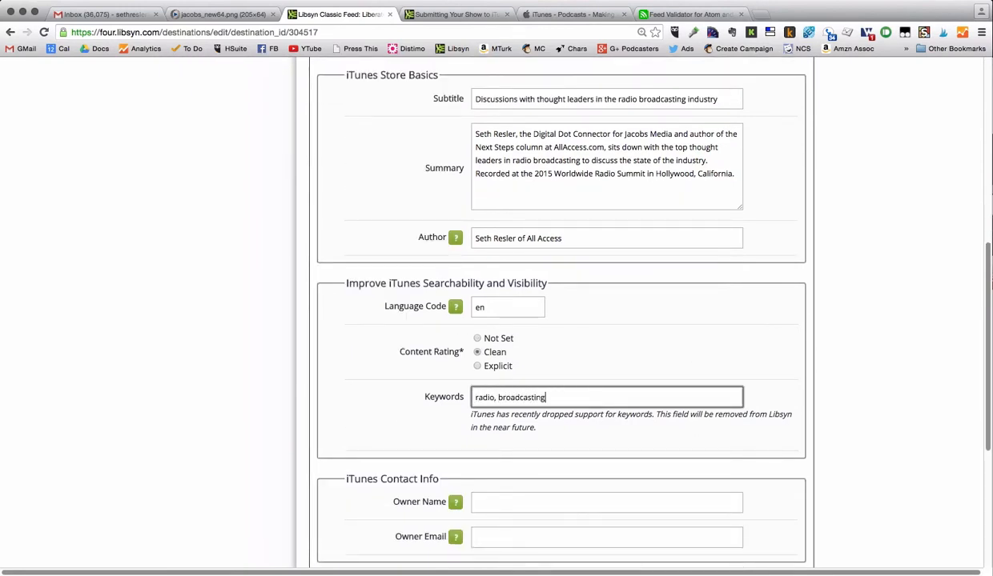
pyautogui.write(', worl')
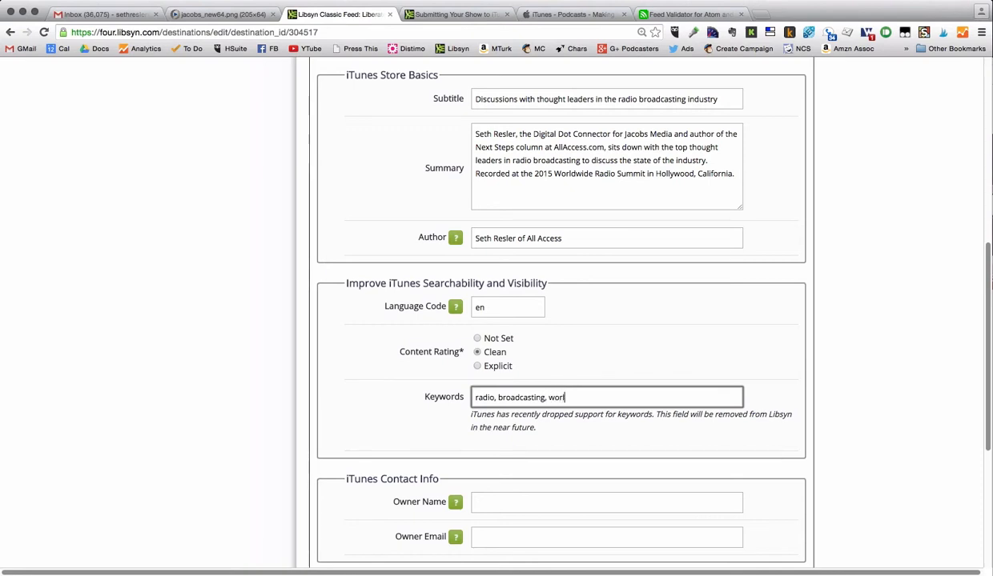
pyautogui.write('d')
pyautogui.write('ide radio')
pyautogui.press('Left')
pyautogui.press('Left')
pyautogui.press('Left')
pyautogui.press('Left')
pyautogui.press('Left')
pyautogui.press('Left')
pyautogui.write('w')
pyautogui.press('super+Right')
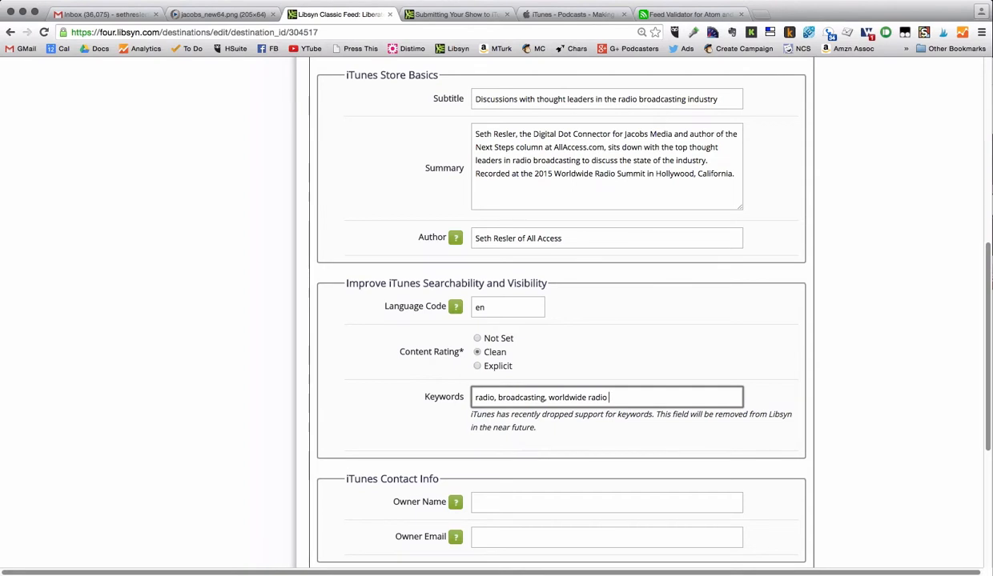
pyautogui.write('summit')
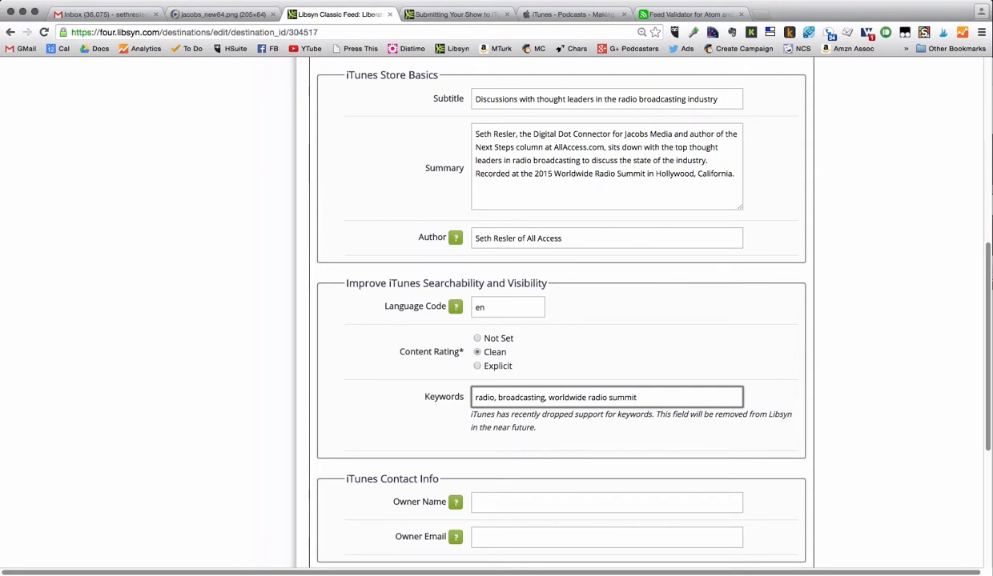
pyautogui.scroll(-5, 458, 276)
# - Fill in the iTunes owner's name and e-mail address
pyautogui.click(481, 267)
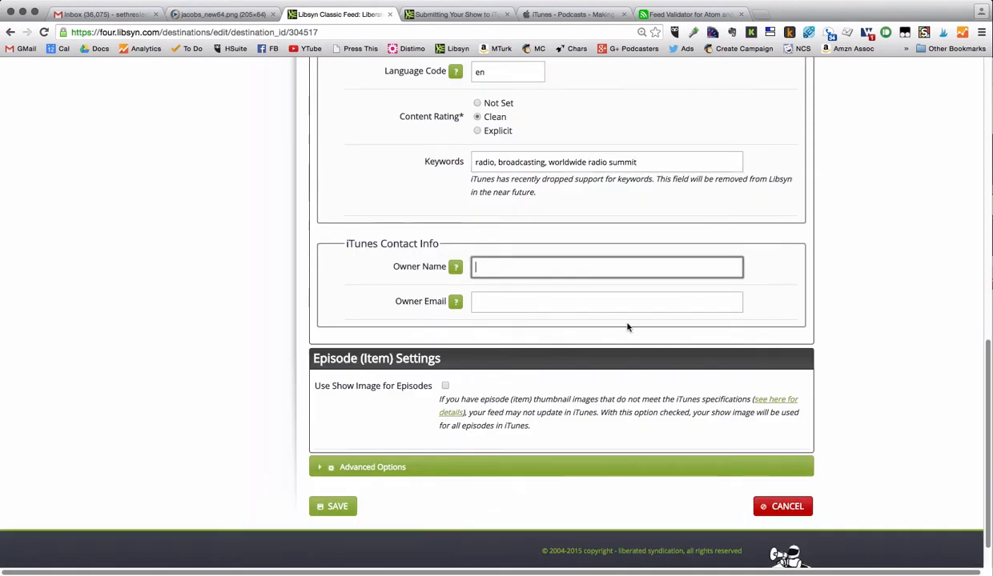
pyautogui.write('Sethj Re')
pyautogui.press('BackSpace')
pyautogui.press('BackSpace')
pyautogui.press('BackSpace')
pyautogui.press('BackSpace')
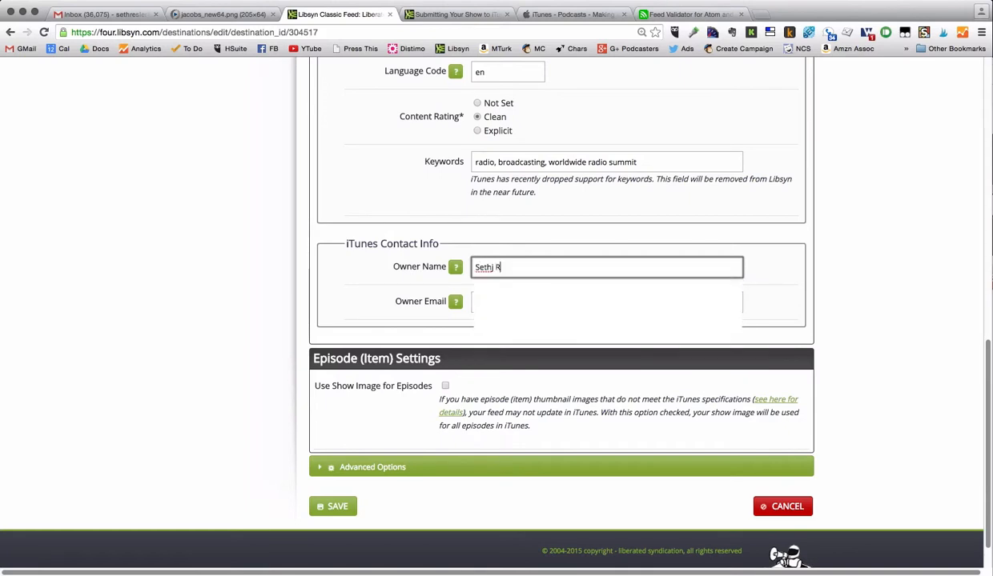
pyautogui.write('Resler')
pyautogui.press('Tab')
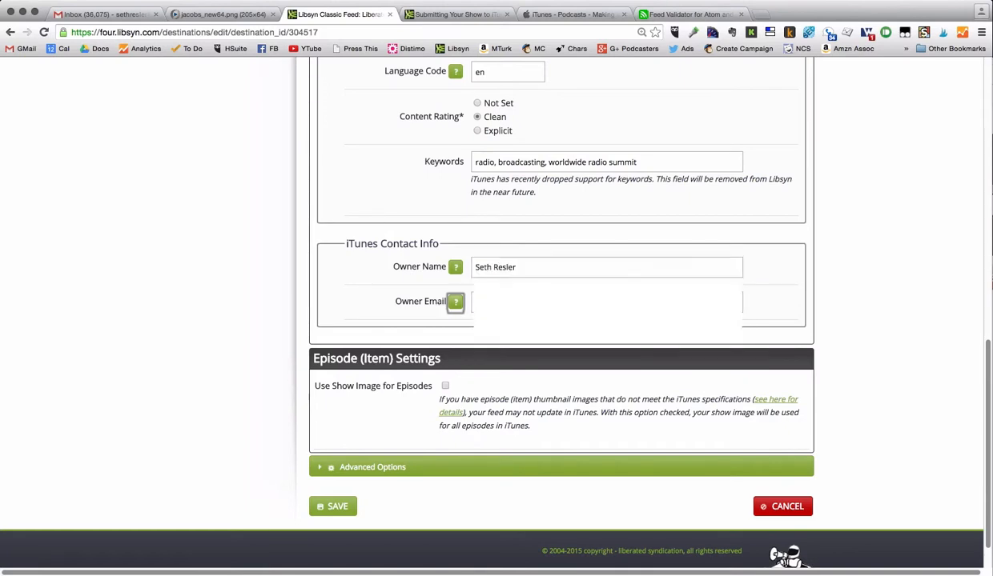
pyautogui.press('Tab')
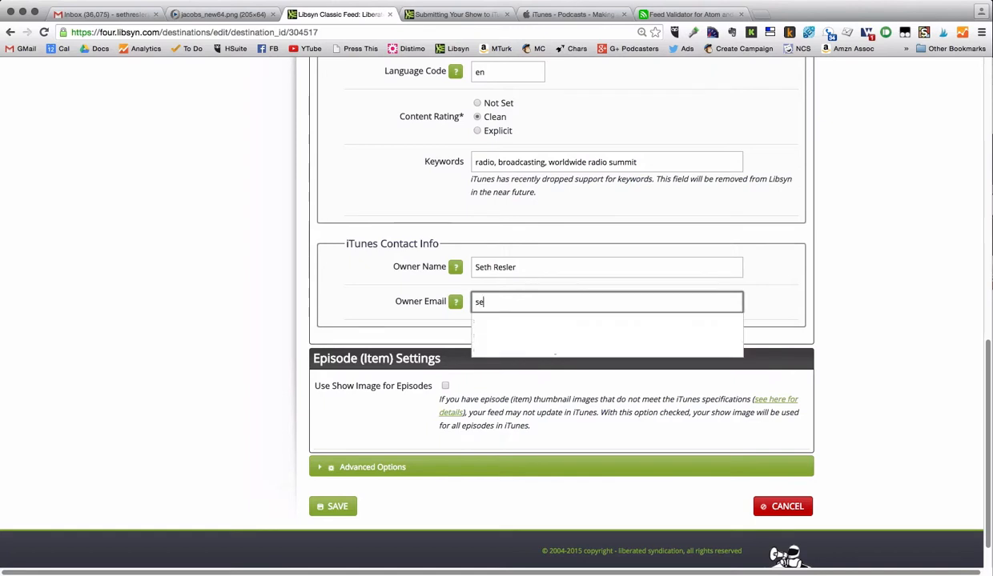
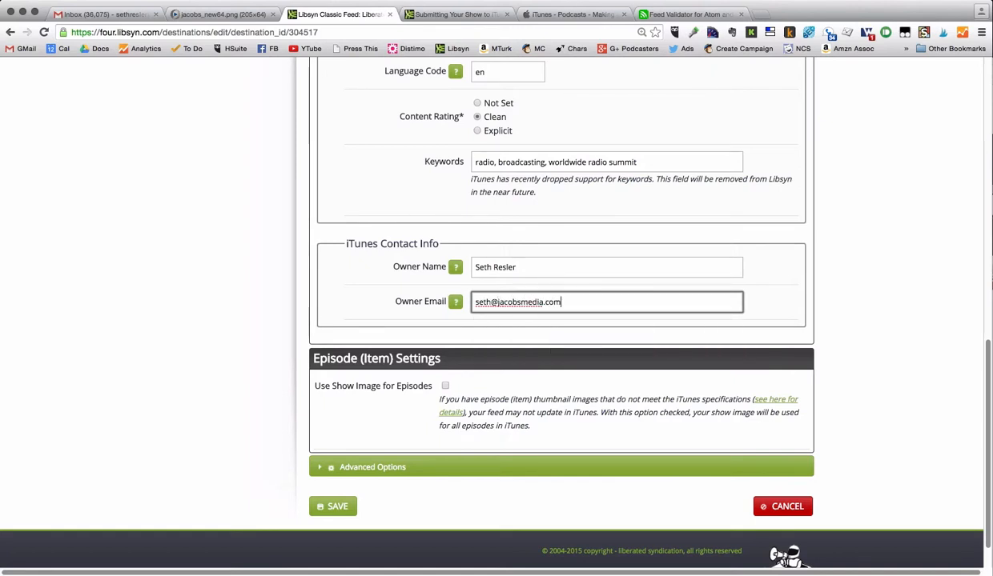
pyautogui.scroll(-1, 798, 358)
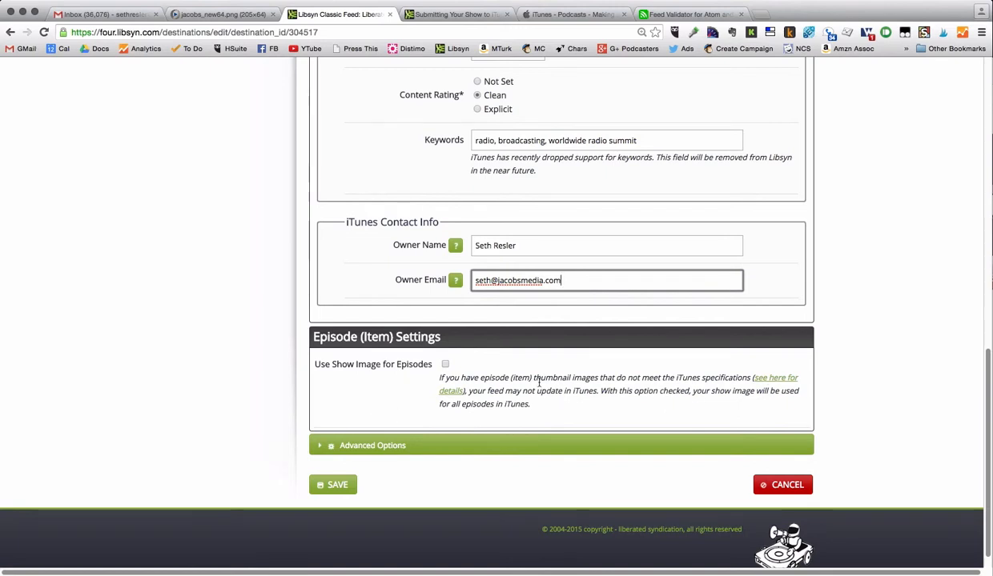
pyautogui.click(337, 486)
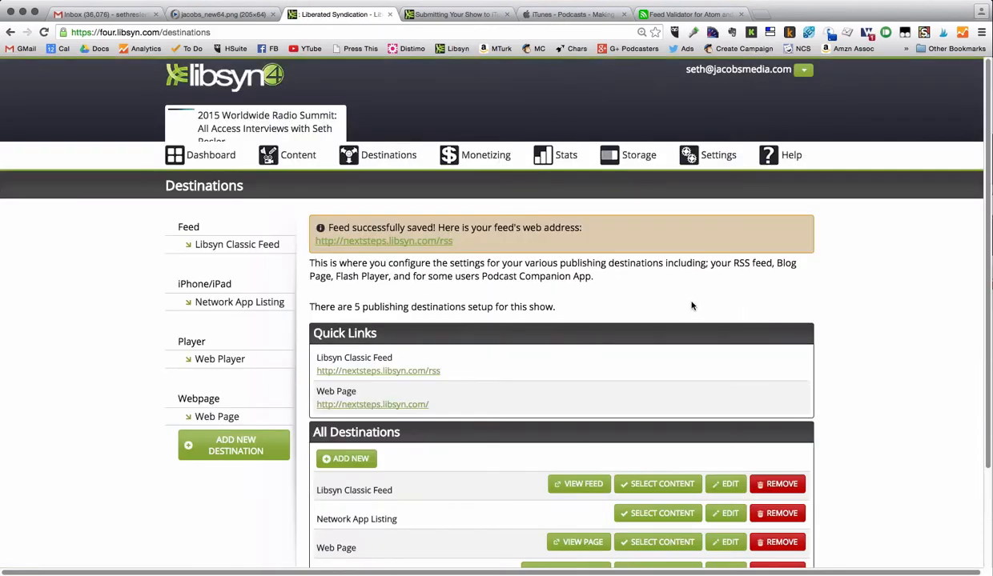
pyautogui.moveTo(453, 241); pyautogui.dragTo(312, 240)
pyautogui.hotkey('ctrl', 'c')
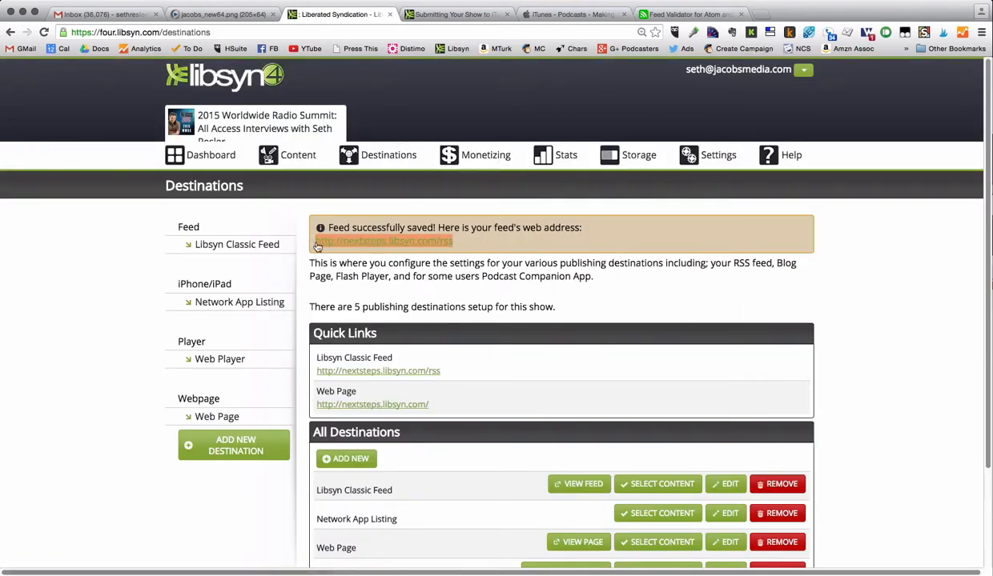
pyautogui.click(705, 14)
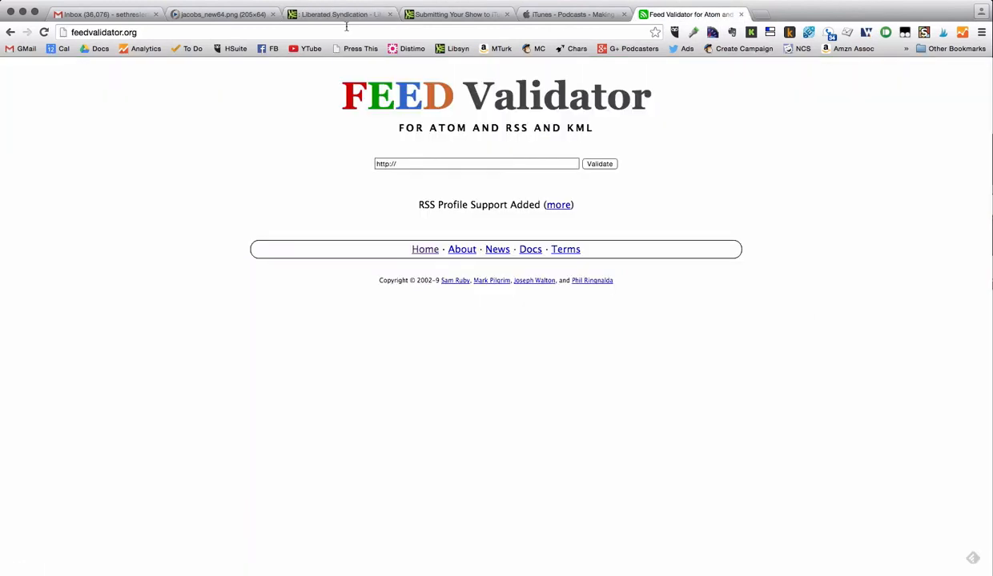
pyautogui.tripleClick(427, 163)
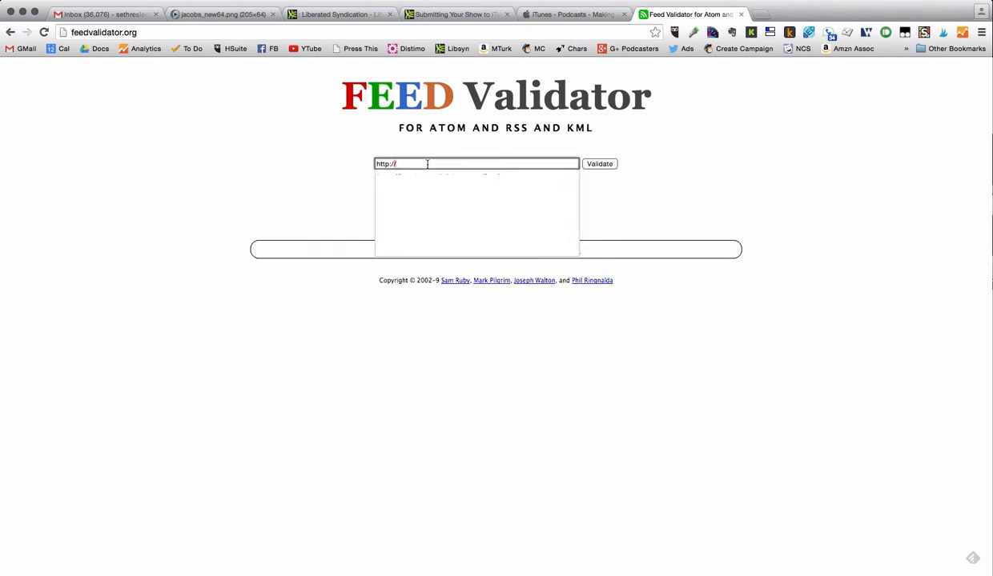
pyautogui.hotkey('ctrl', 'v')
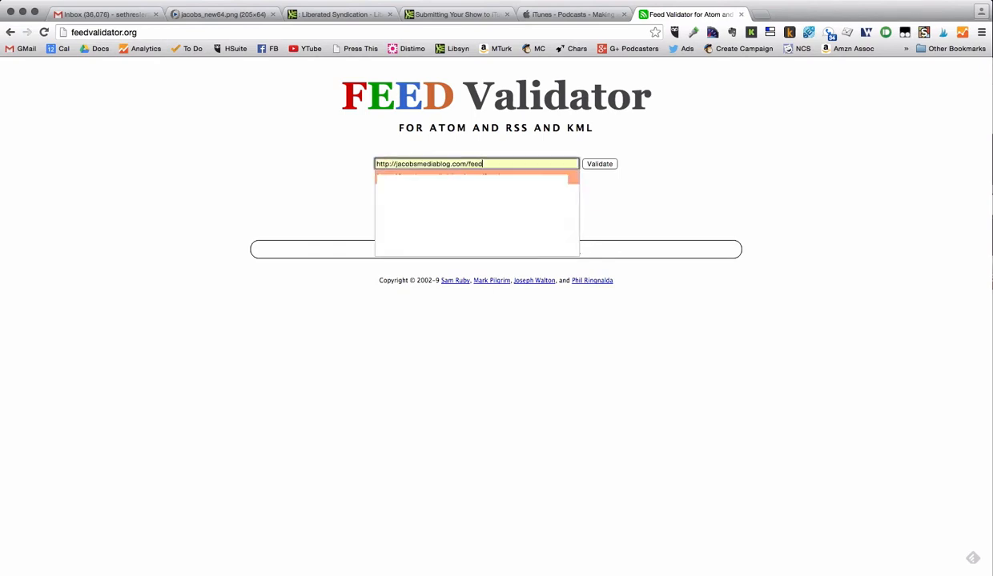
pyautogui.click(600, 165)
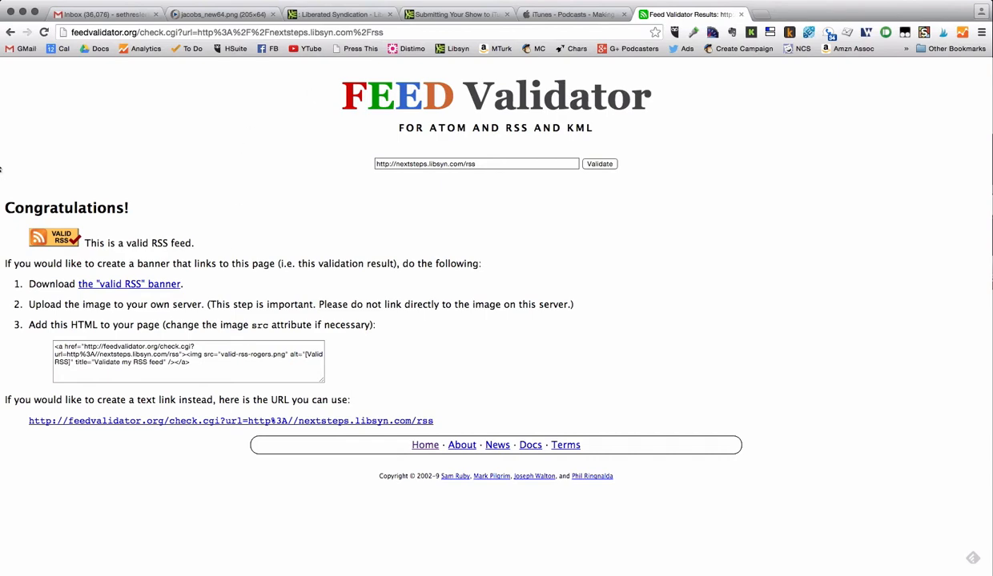
# - Bring iTunes forward, go to the Podcasts store, and open the Submit a Podcast page
pyautogui.press('super+Tab')
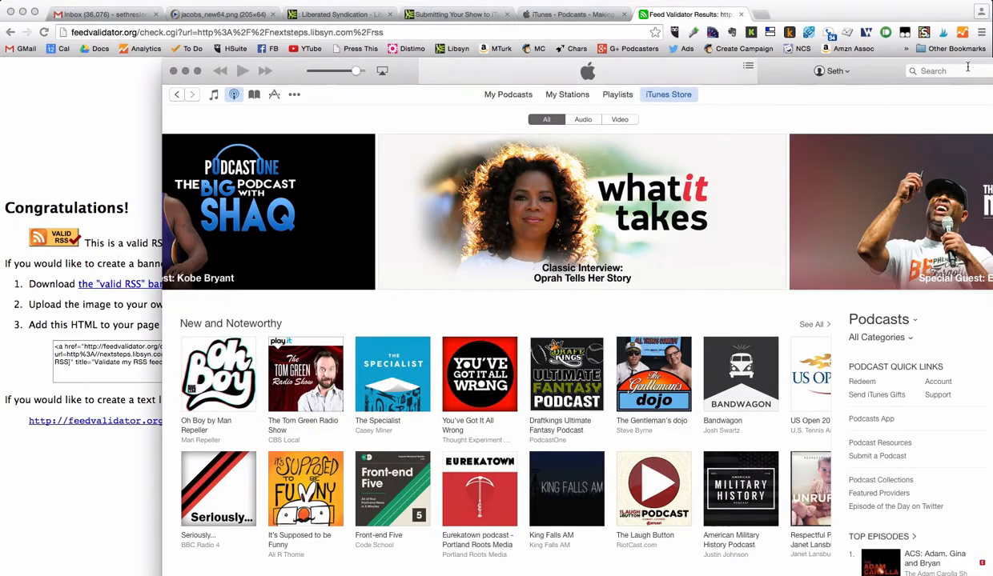
pyautogui.moveTo(883, 75); pyautogui.dragTo(768, 65)
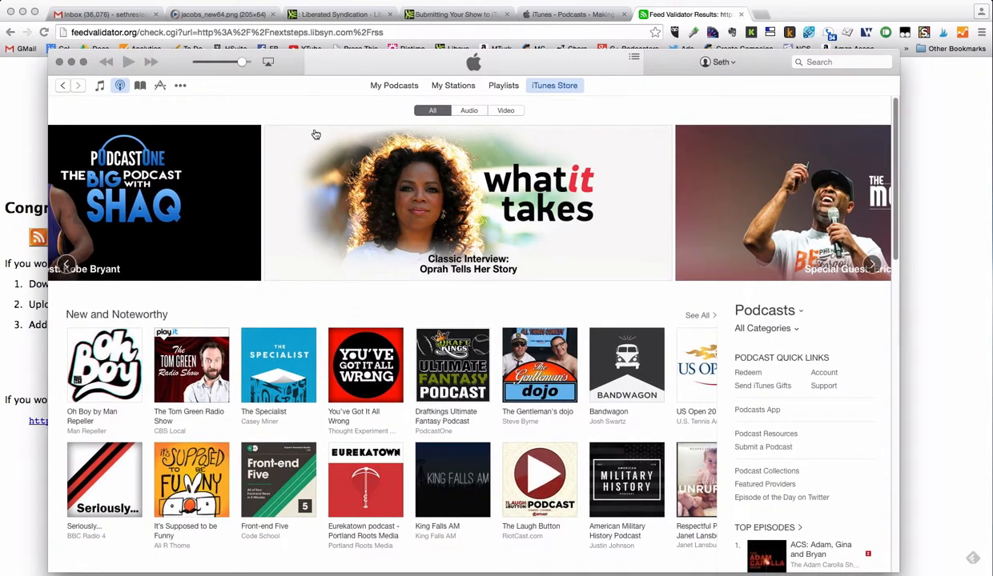
pyautogui.click(100, 85)
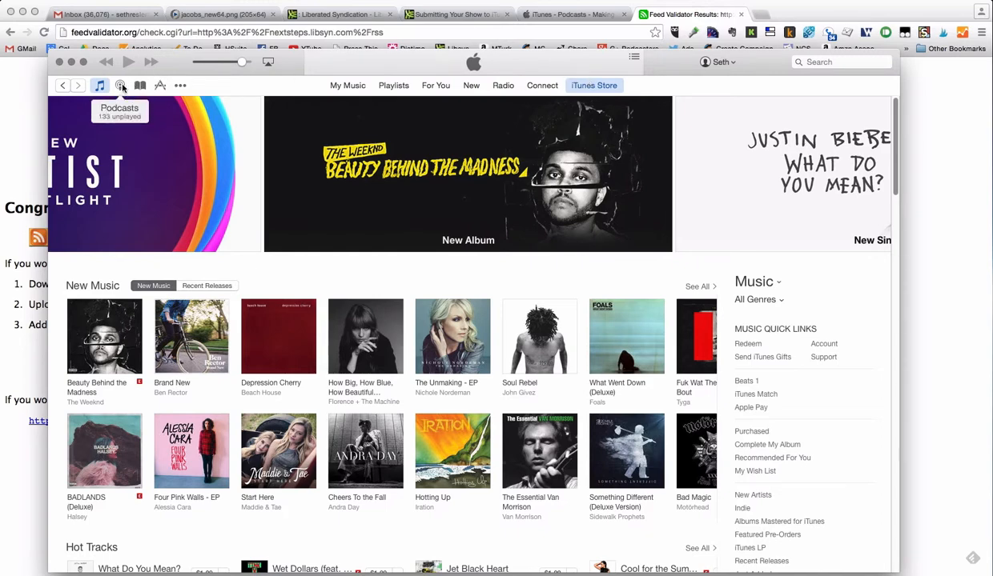
pyautogui.click(181, 85)
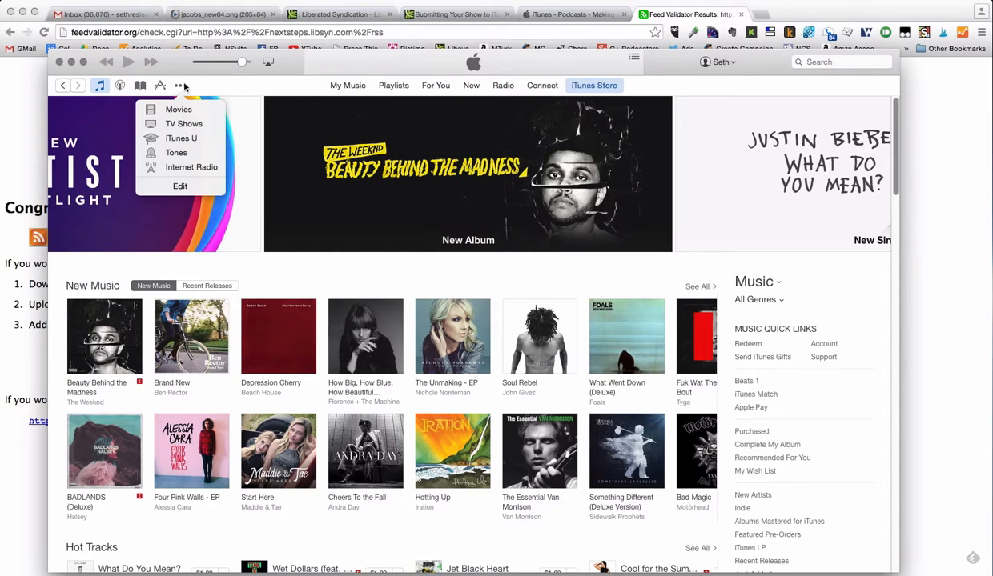
pyautogui.click(124, 88)
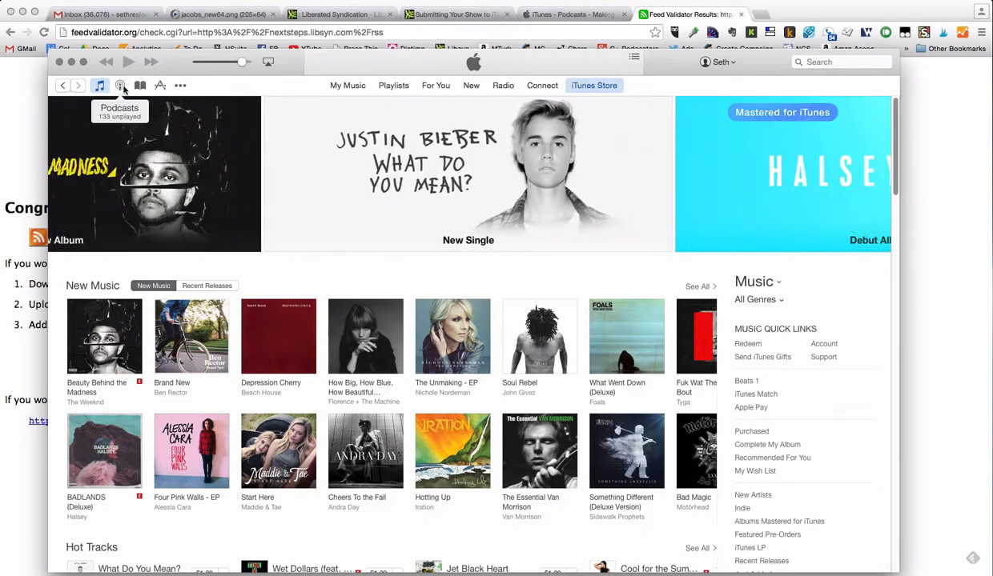
pyautogui.click(121, 88)
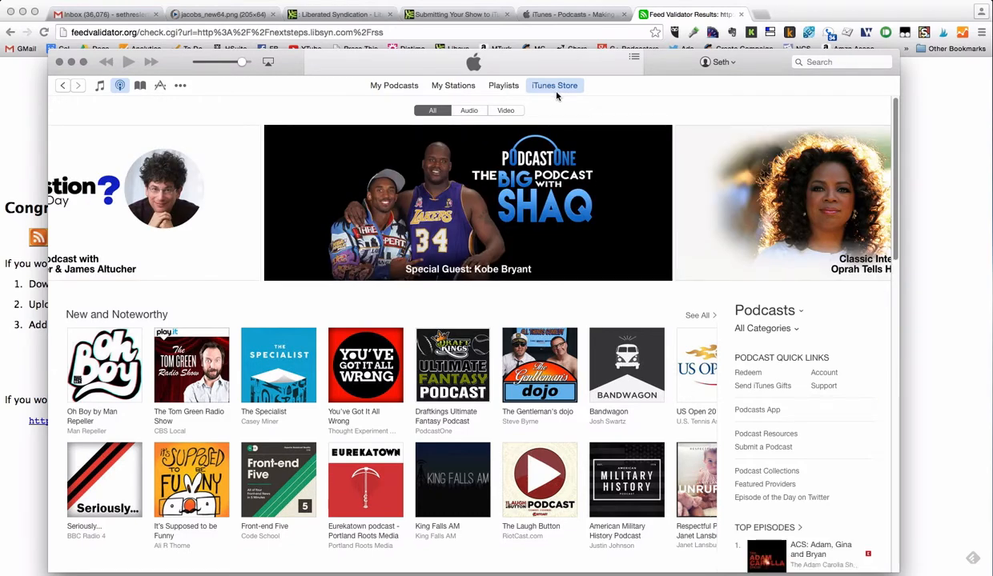
pyautogui.click(757, 448)
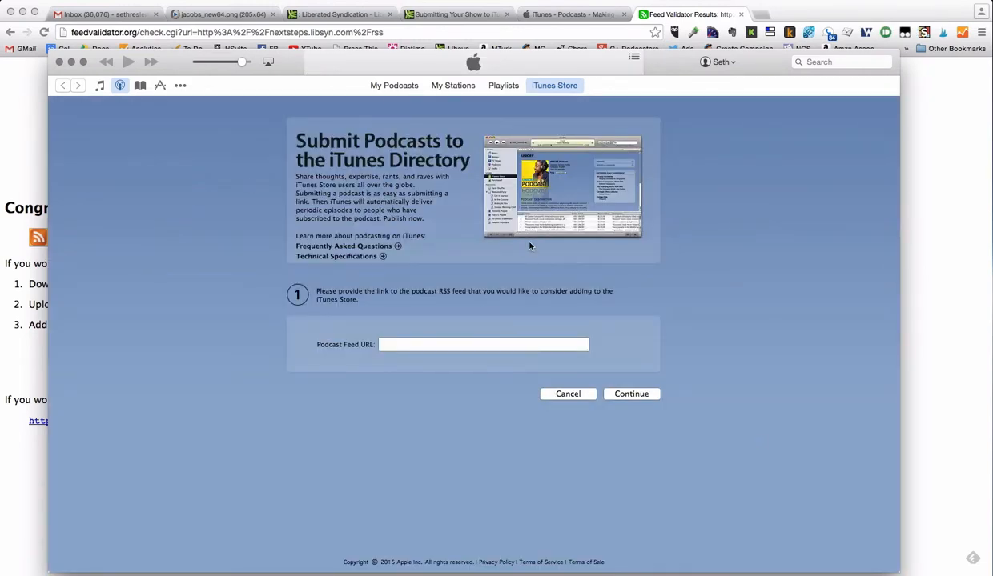
pyautogui.click(416, 346)
pyautogui.press('super+v')
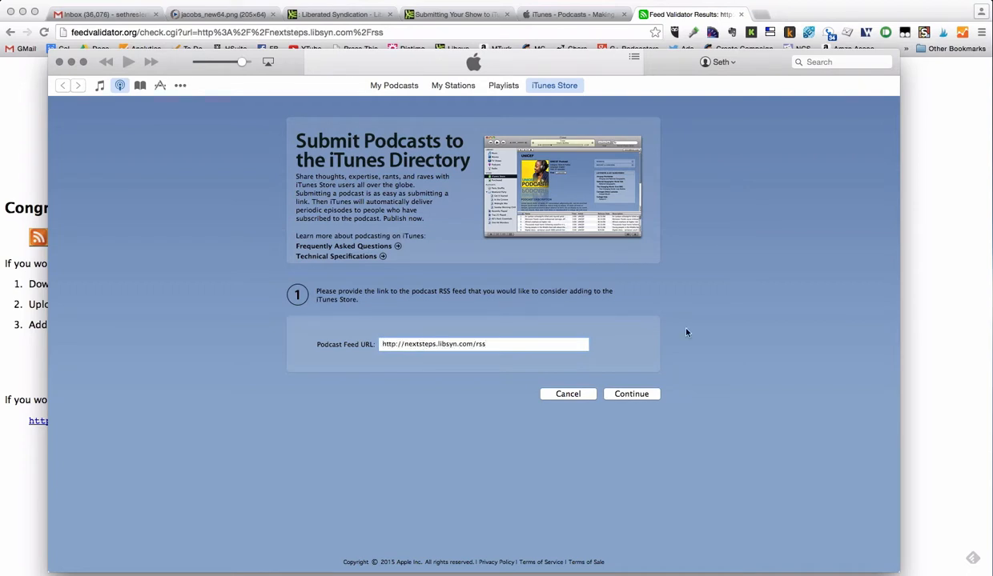
pyautogui.click(629, 394)
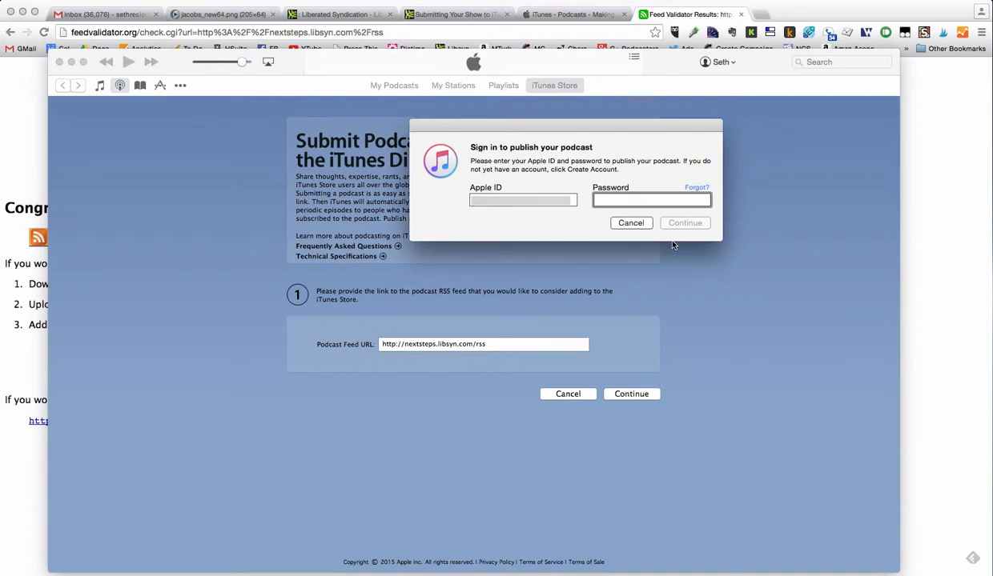
pyautogui.write('••••••••••••')
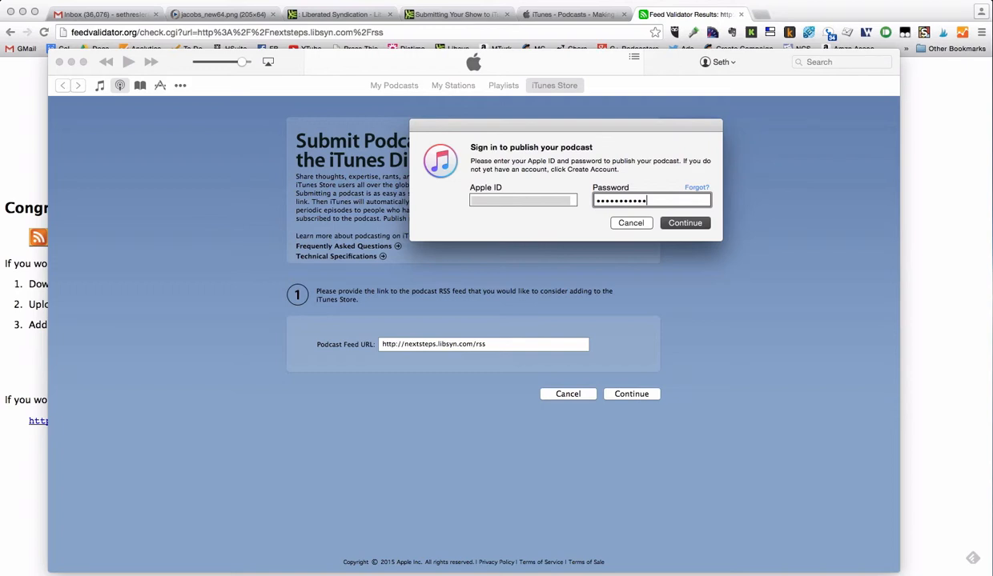
pyautogui.press('Return')
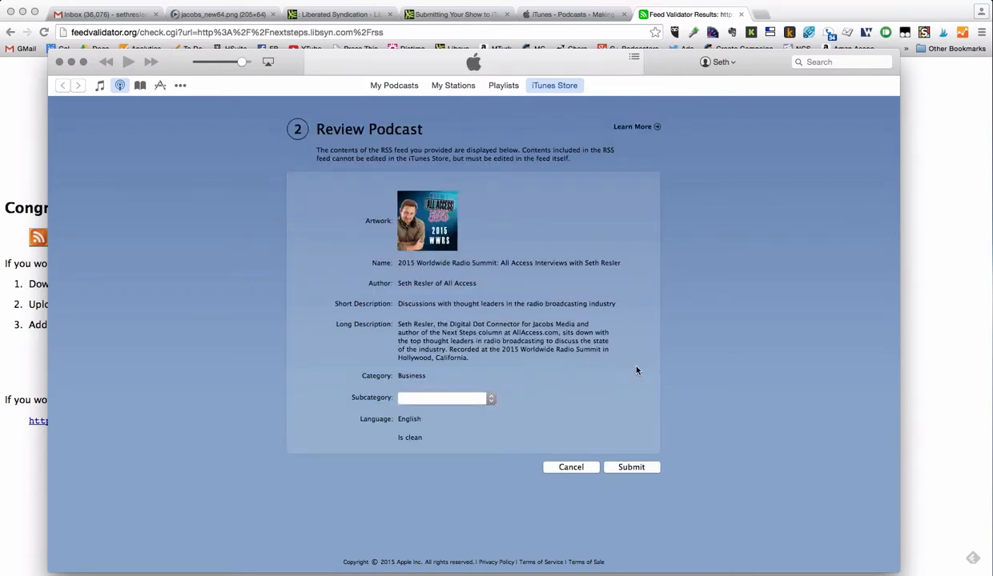
# - Choose Careers as the subcategory, submit the podcast, and close the thank-you page
pyautogui.click(445, 399)
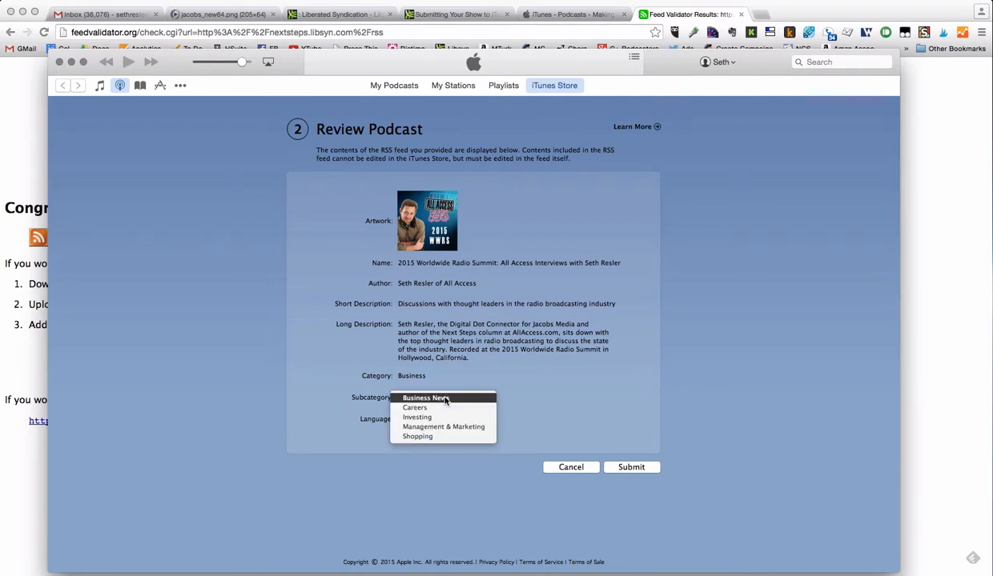
pyautogui.click(446, 409)
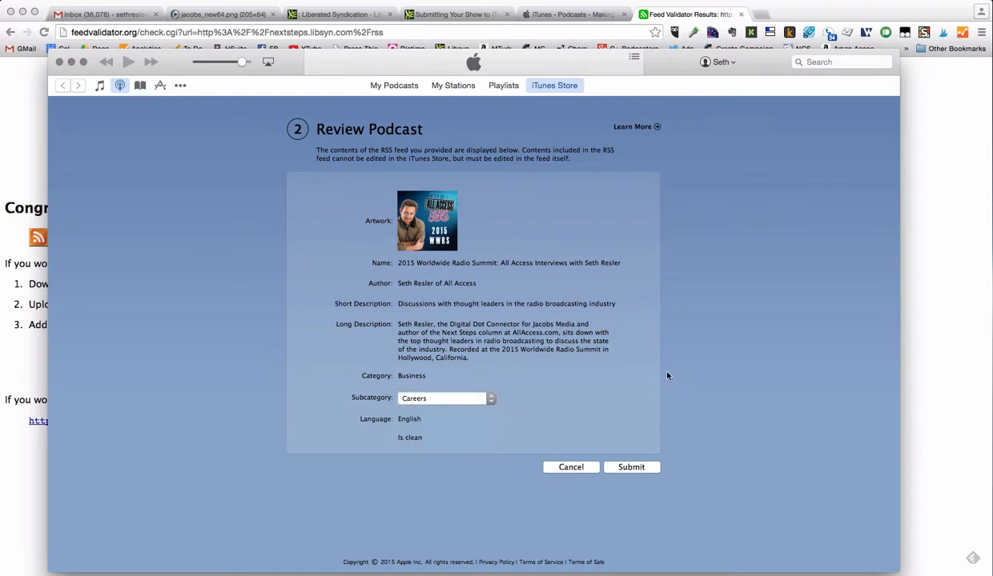
pyautogui.click(629, 468)
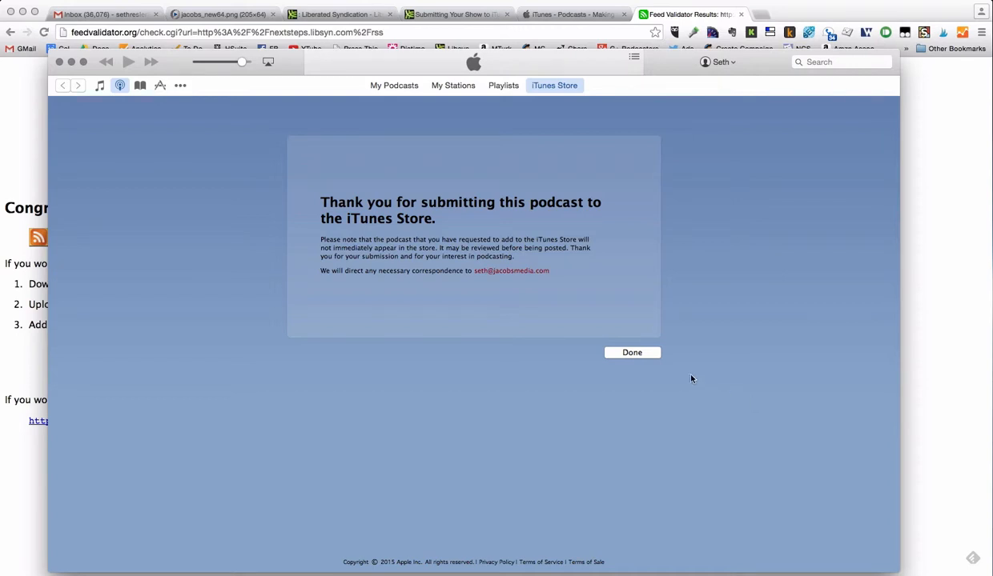
pyautogui.click(631, 353)
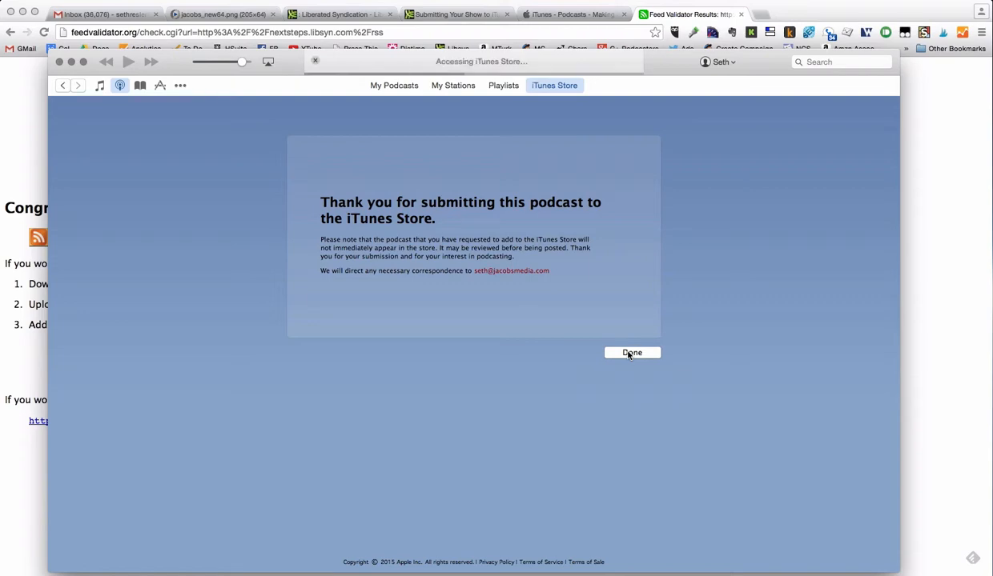